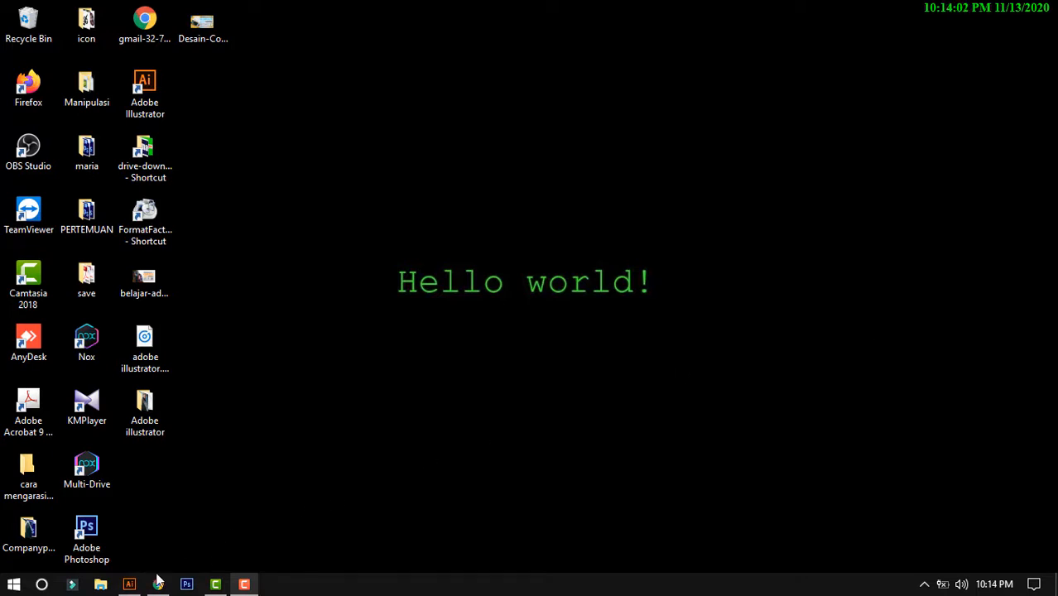
- Switch to Adobe Illustrator and start a new document named Belajar Desain
left_click(129, 584)
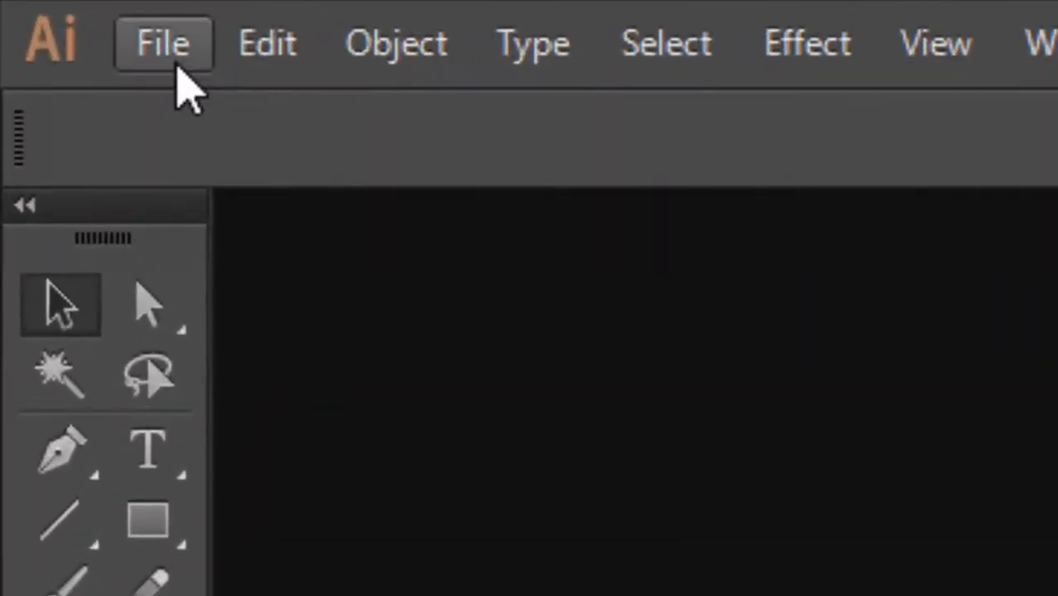
left_click(163, 43)
left_click(224, 116)
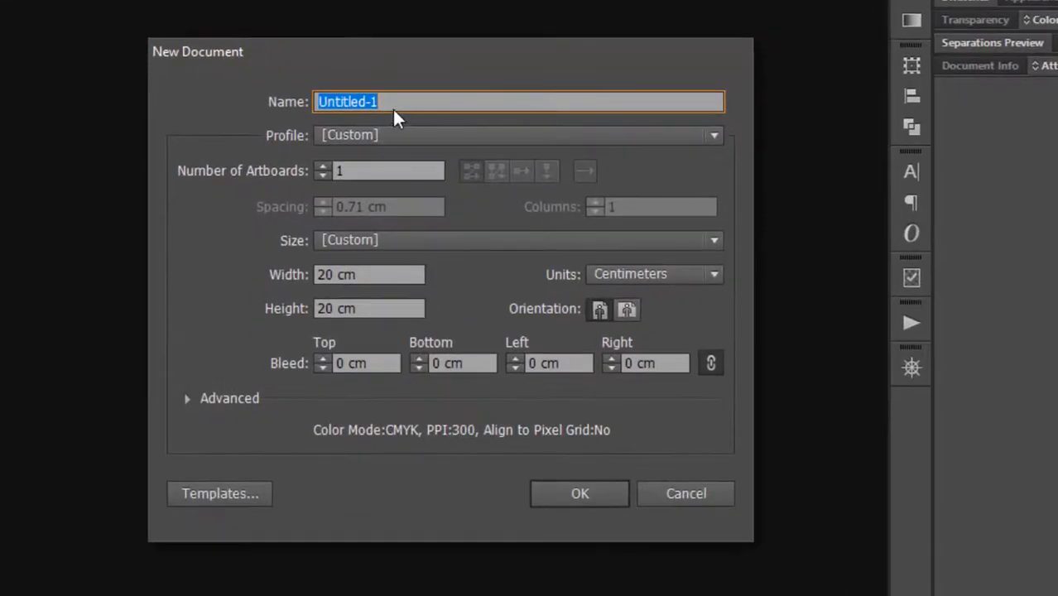
key("BackSpace")
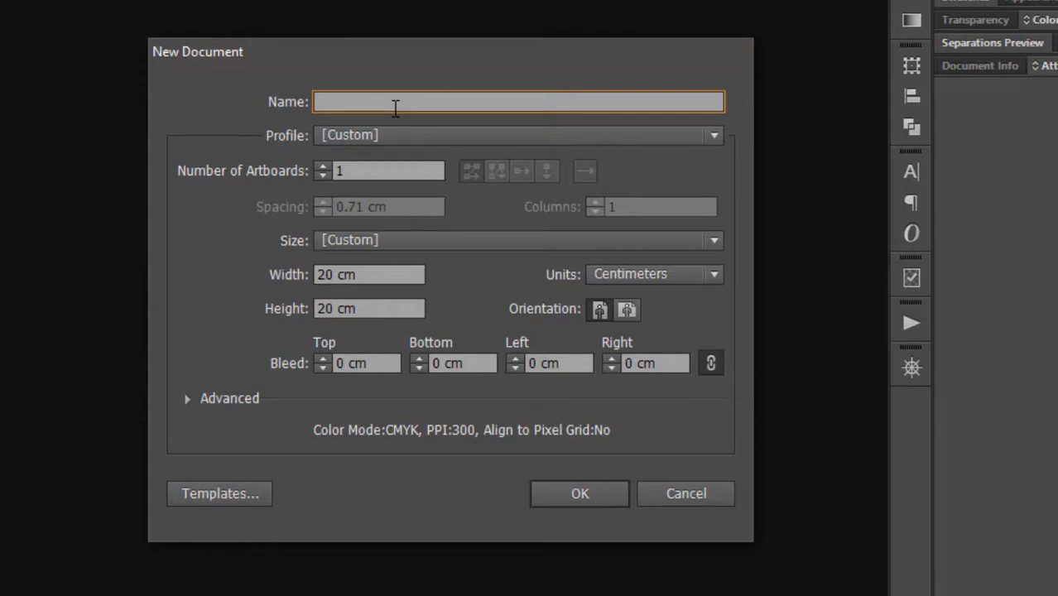
type("Beljar")
key("BackSpace")
key("BackSpace")
type("ajar As")
key("BackSpace")
key("BackSpace")
type("Desain")
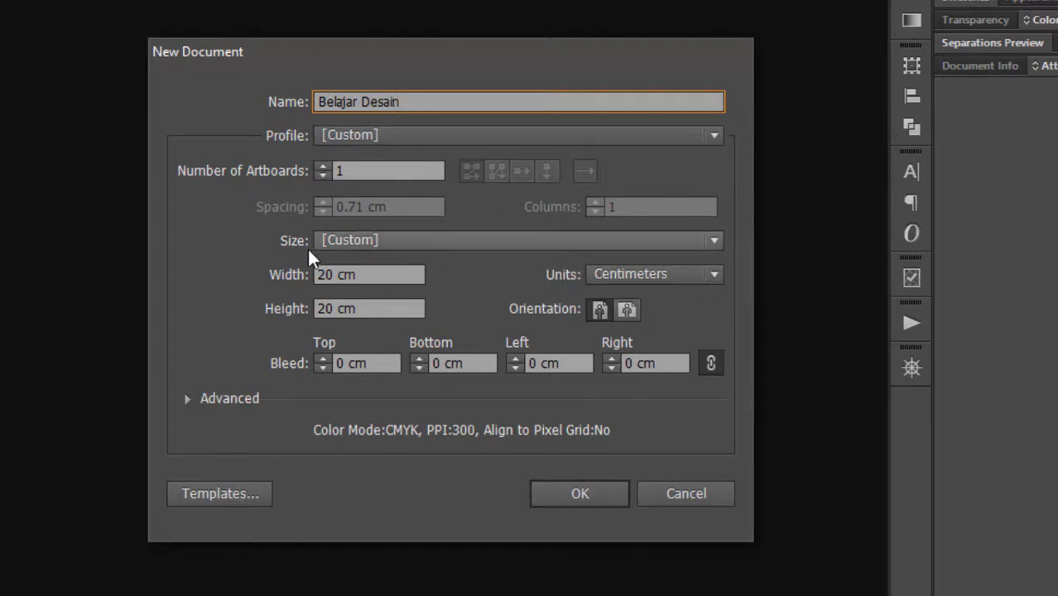
- Keep the artboard at 20 cm wide by 20 cm high and create the document
left_click(371, 275)
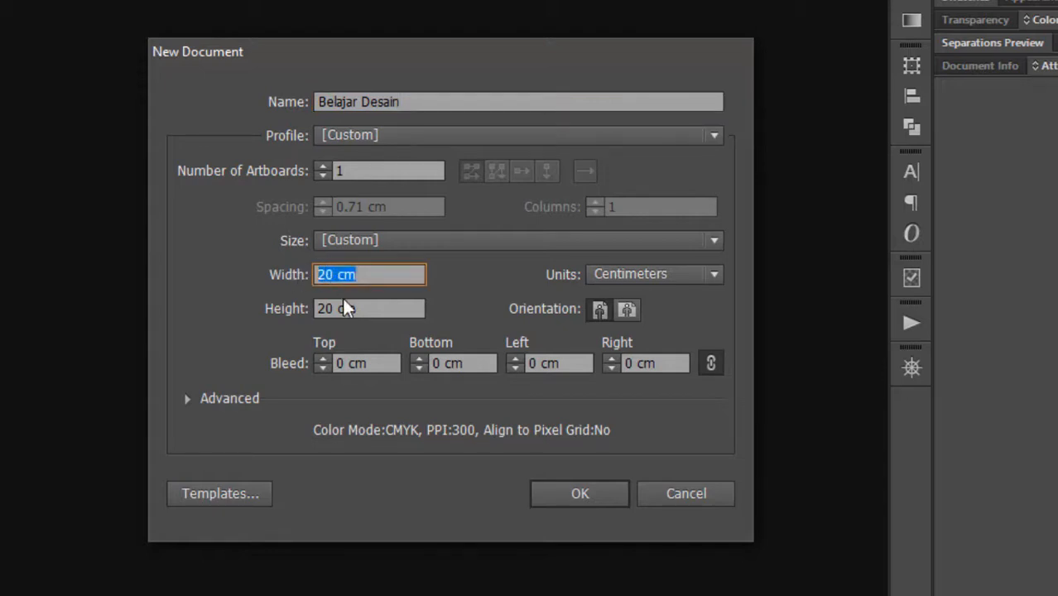
left_click_drag(363, 309, 324, 318)
left_click(358, 272)
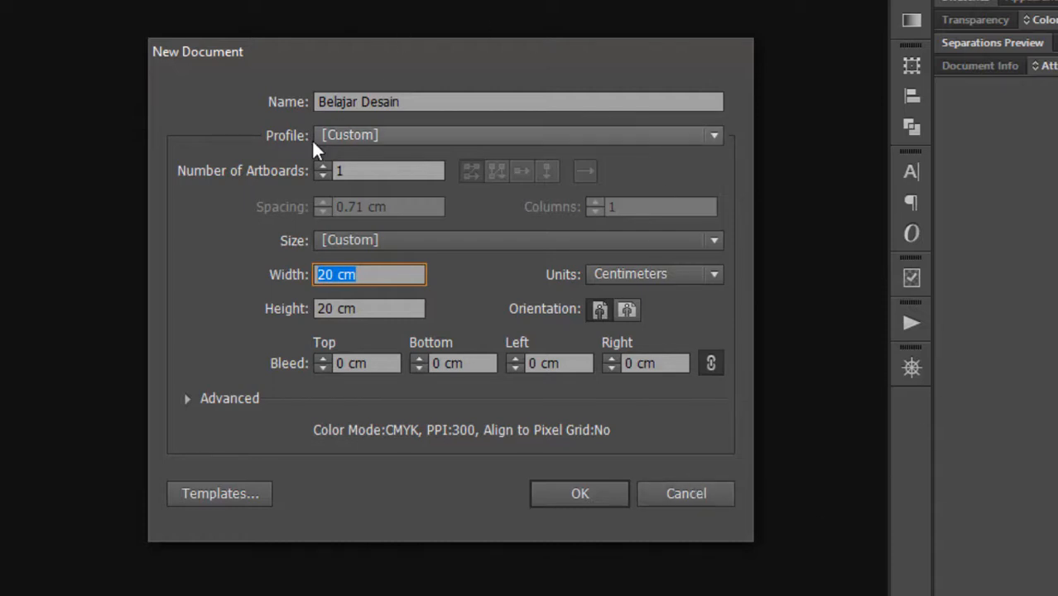
left_click(567, 493)
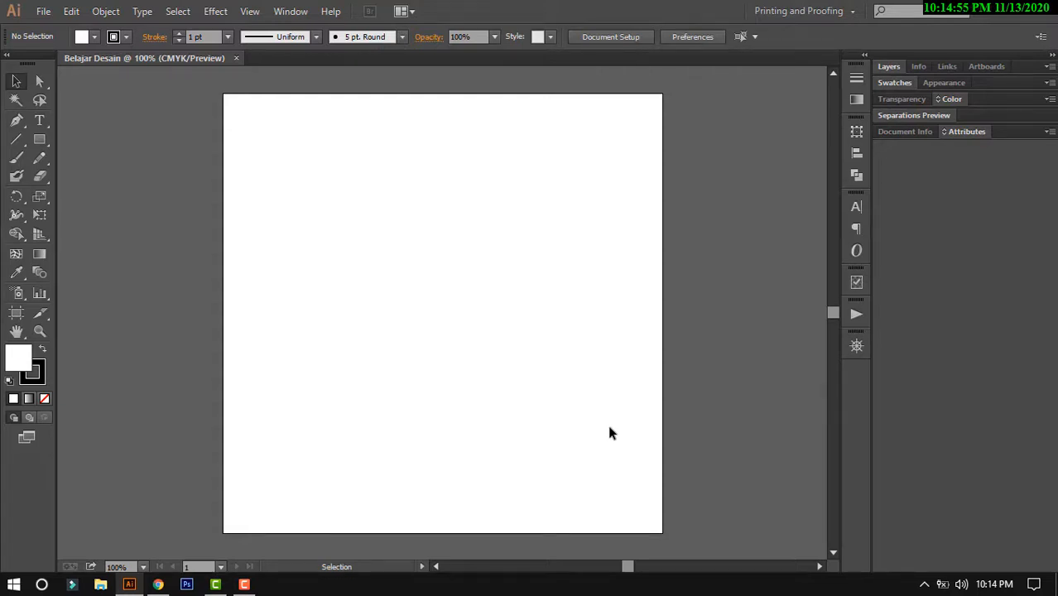
left_click(864, 56)
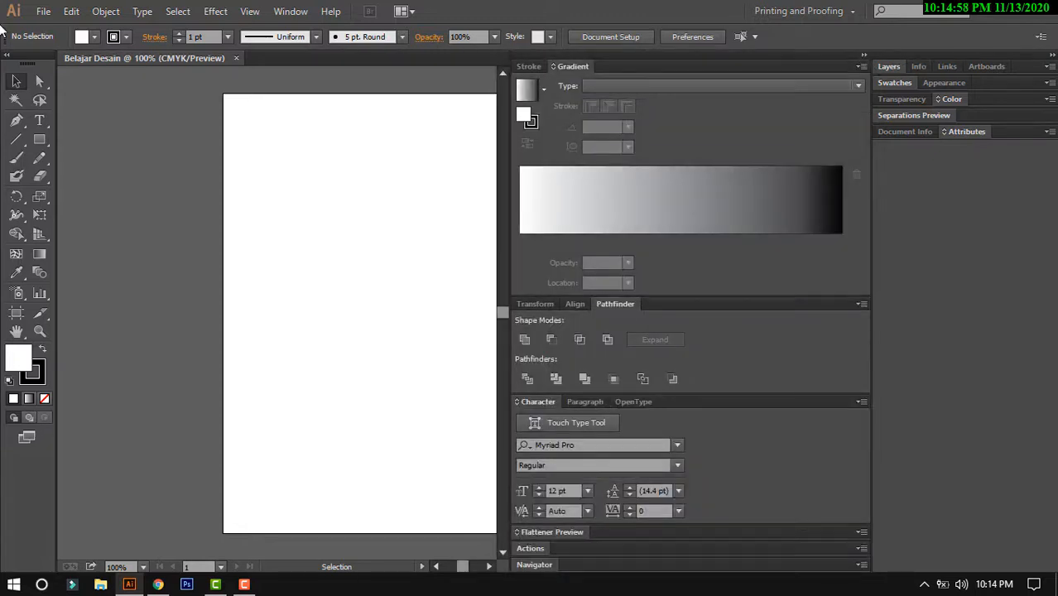
left_click(865, 55)
- Try to place an image from the Adobe illustrator folder on the desktop into the document
left_click(45, 13)
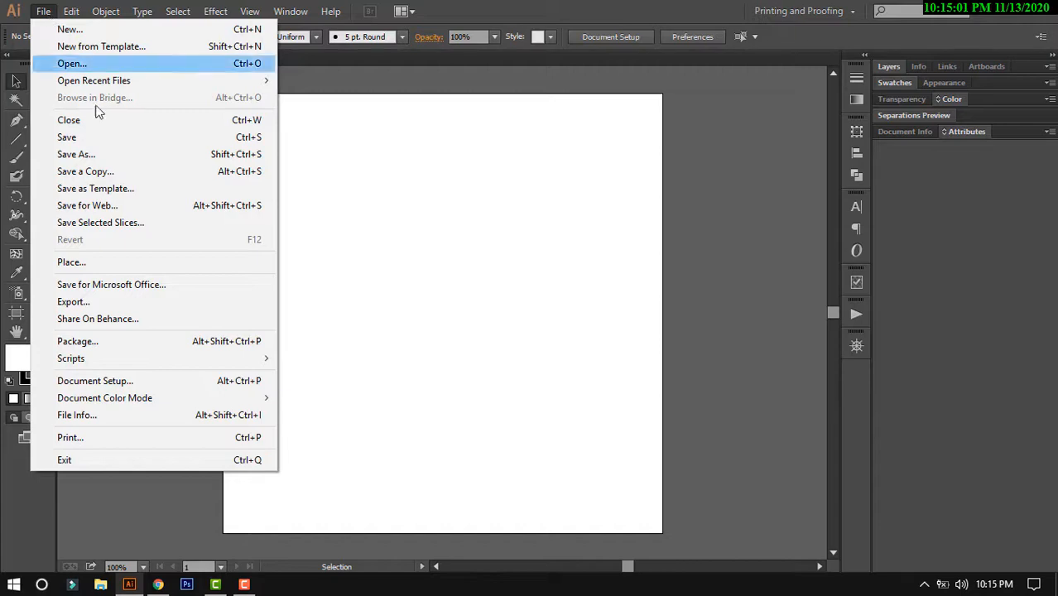
left_click(128, 263)
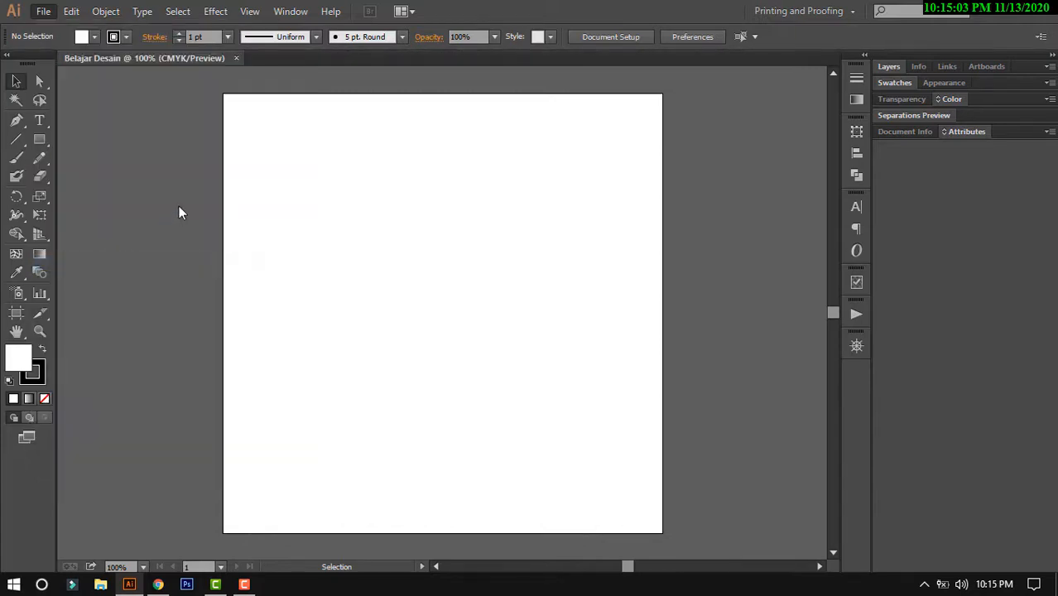
left_click(65, 117)
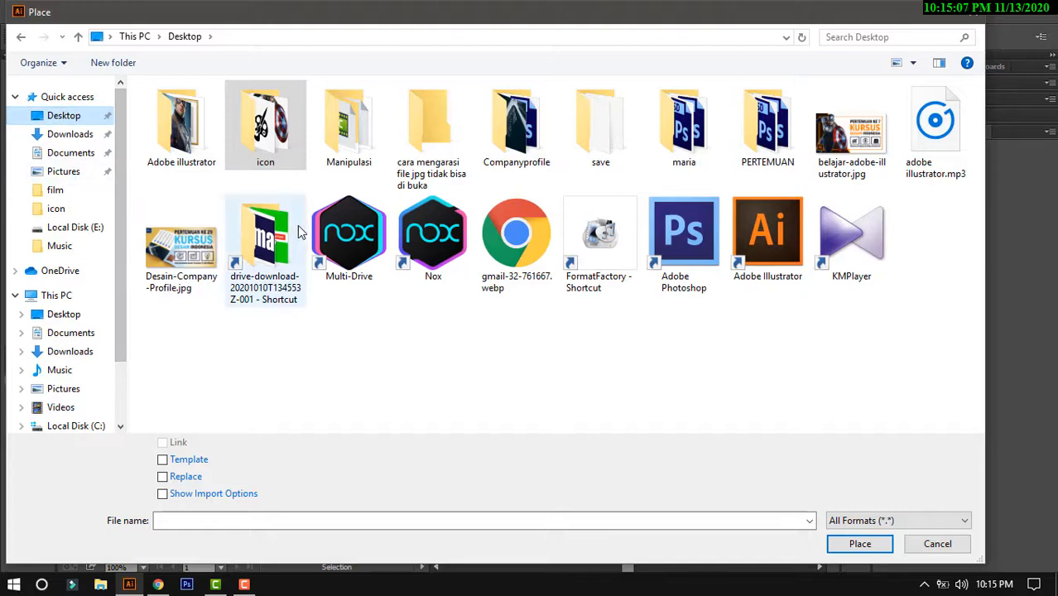
double_click(205, 135)
left_click(225, 196)
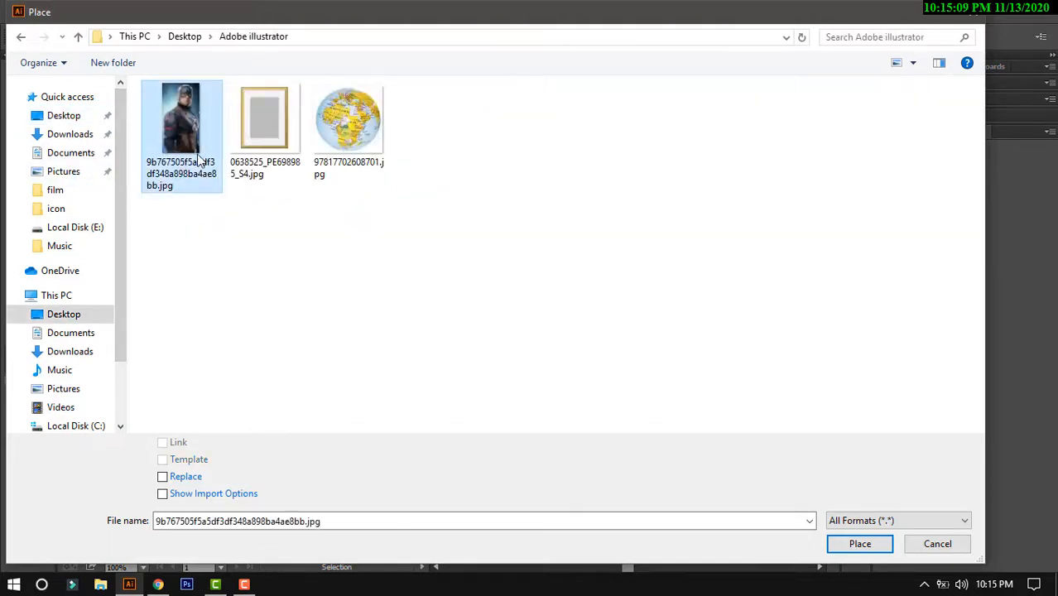
double_click(224, 196)
left_click(259, 142)
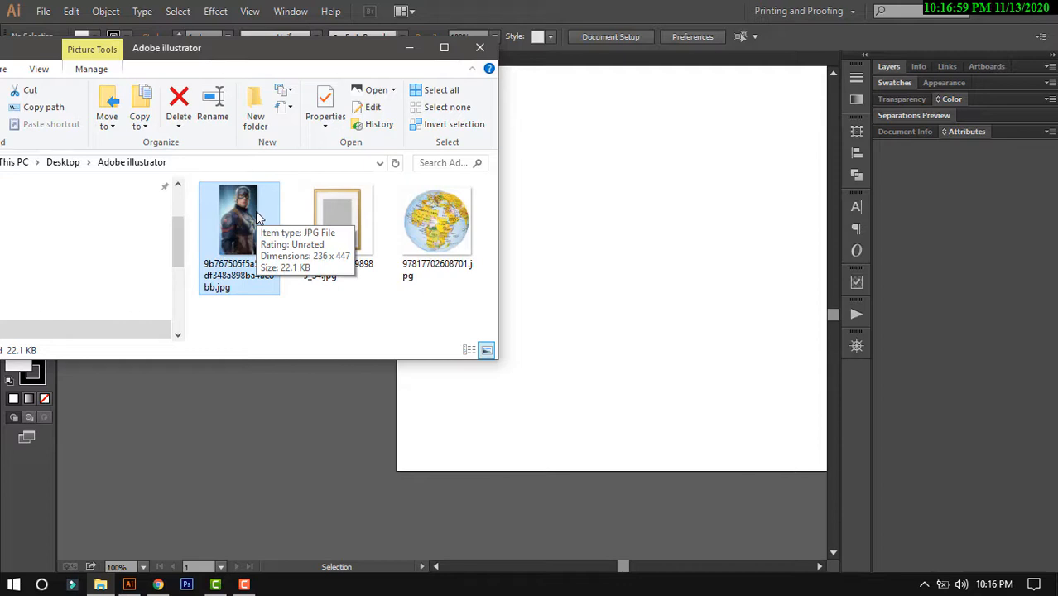
- Bring the Captain America JPG from the file window into the document and move it beside the artboard's left edge
left_click_drag(256, 212, 631, 196)
left_click(710, 108)
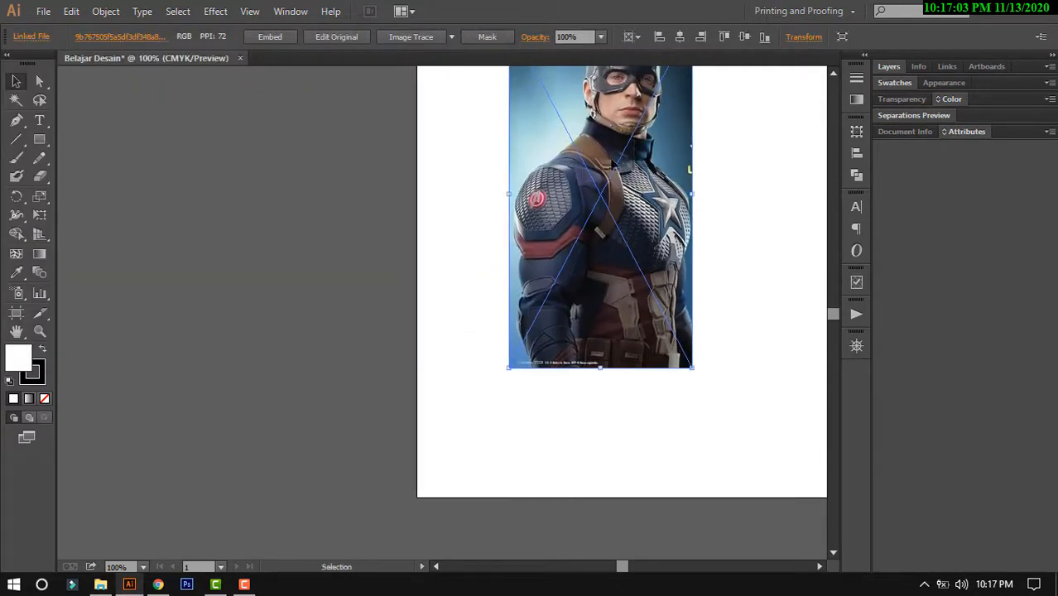
left_click_drag(630, 138, 298, 234)
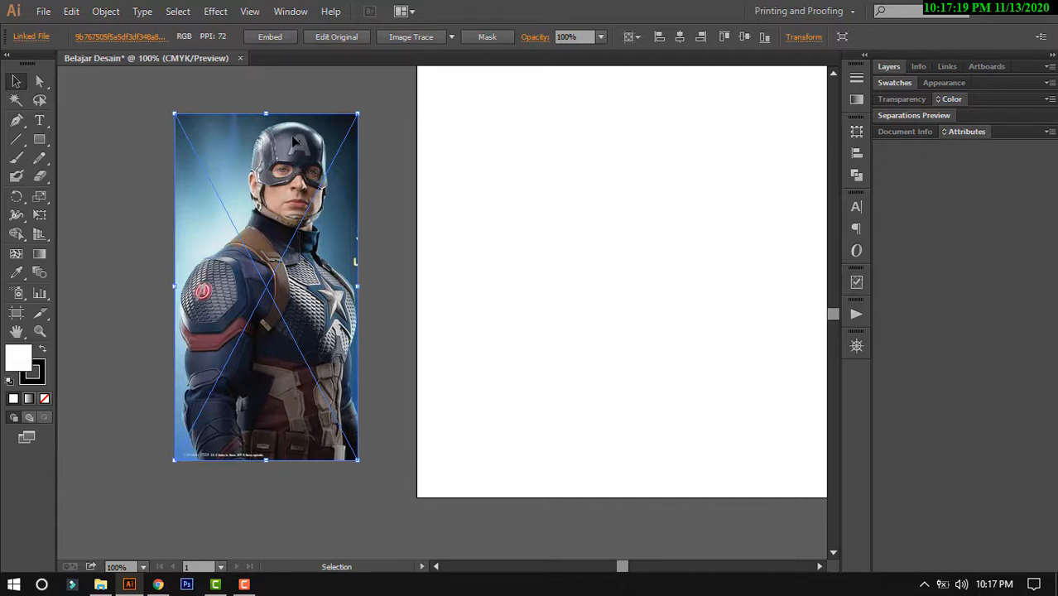
- Start a Pen tool path on the outer edge of the forearm near the photo's lower-left corner
left_click(15, 120)
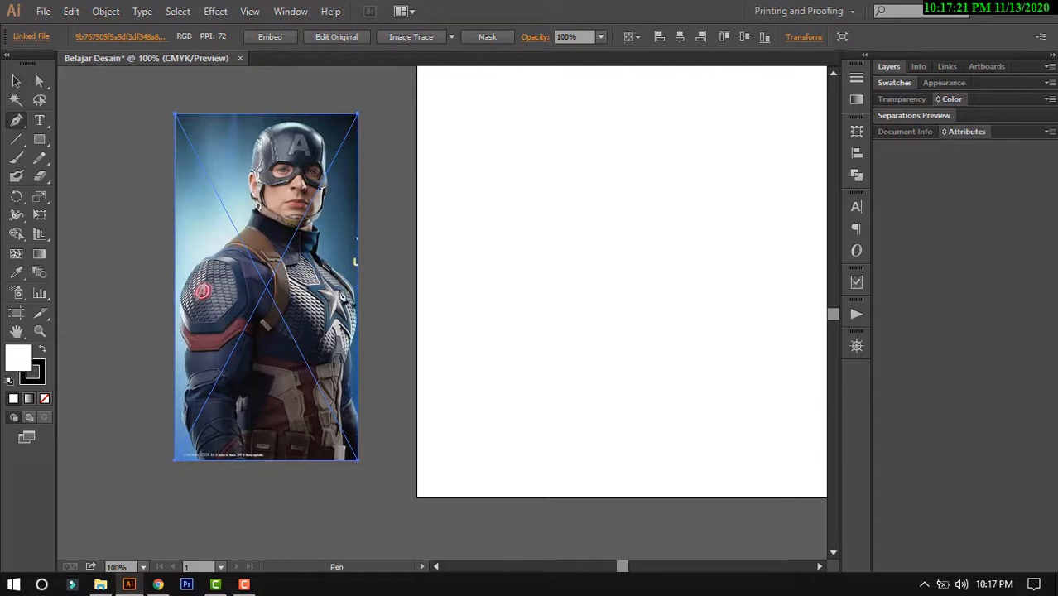
left_click_drag(342, 303, 392, 222)
key("ctrl+space")
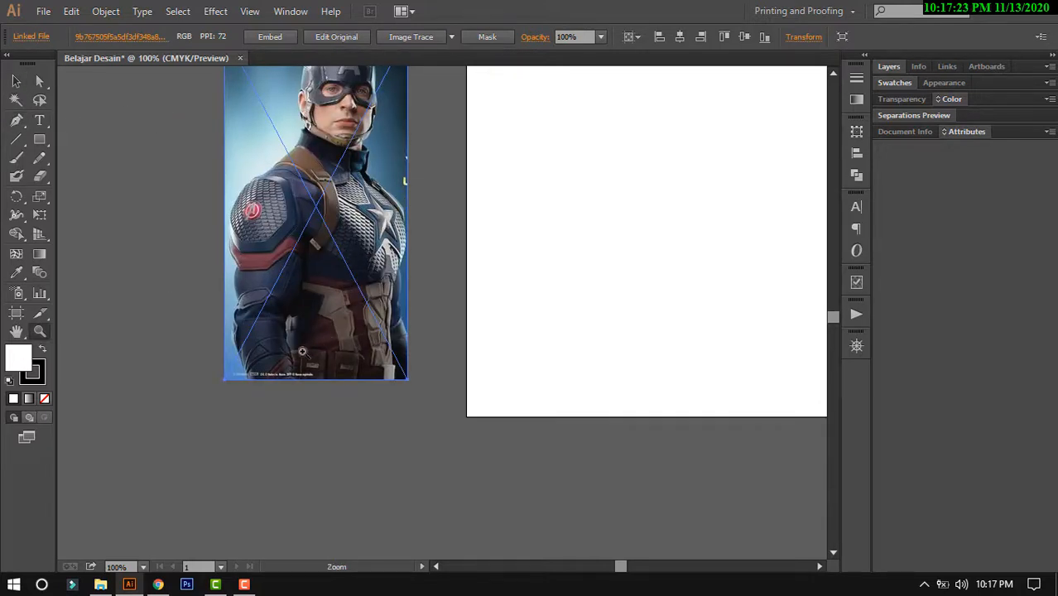
left_click_drag(241, 348, 372, 395)
left_click_drag(304, 319, 345, 279)
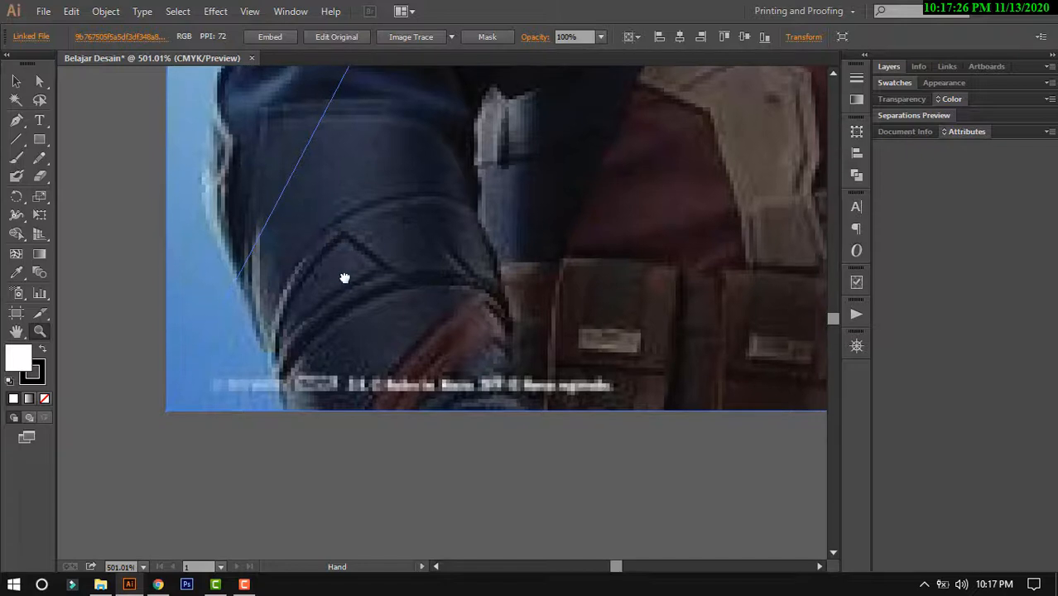
left_click(17, 121)
left_click_drag(427, 265, 490, 228)
left_click_drag(372, 282, 388, 303)
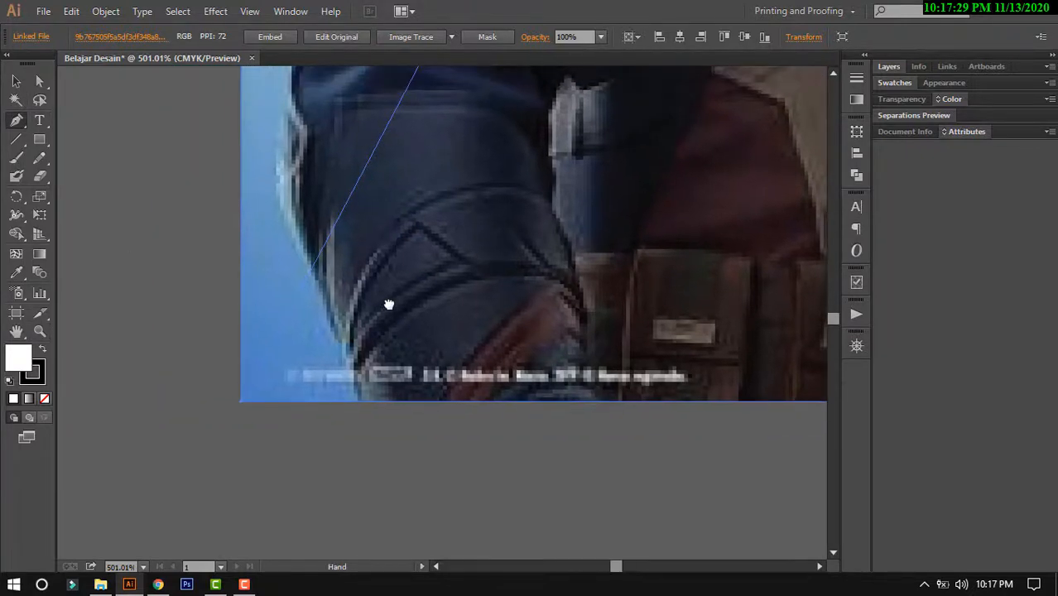
left_click_drag(351, 368, 61, 44)
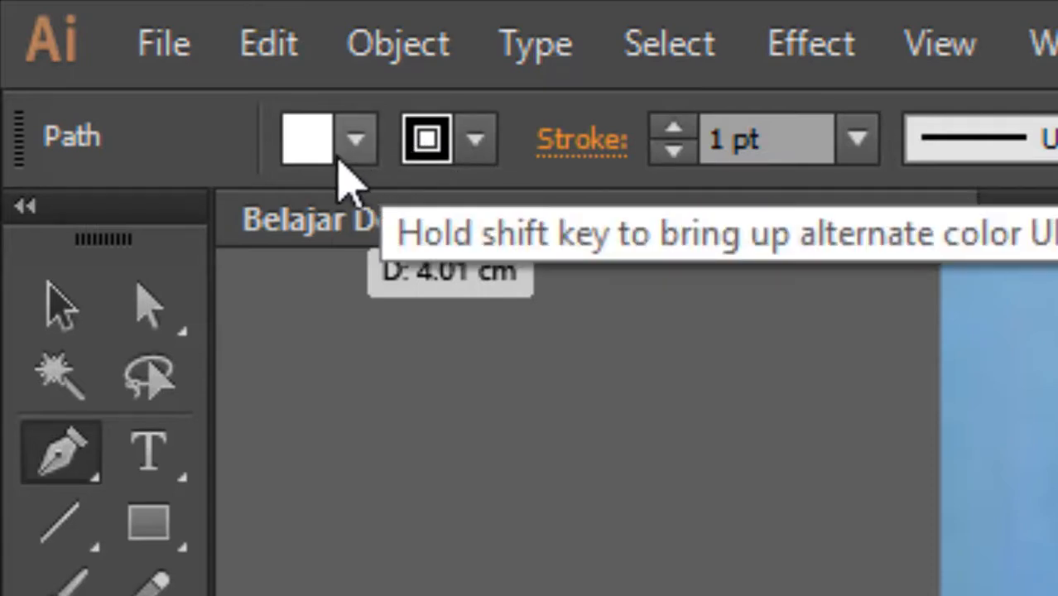
- Set the path's fill to none and its stroke color to red
left_click(347, 158)
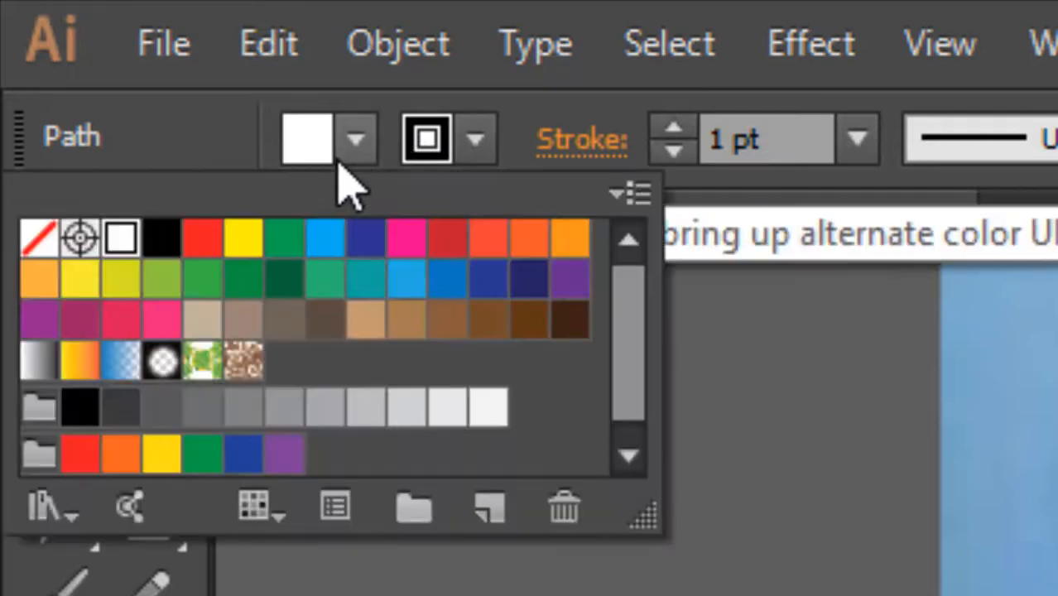
left_click(40, 238)
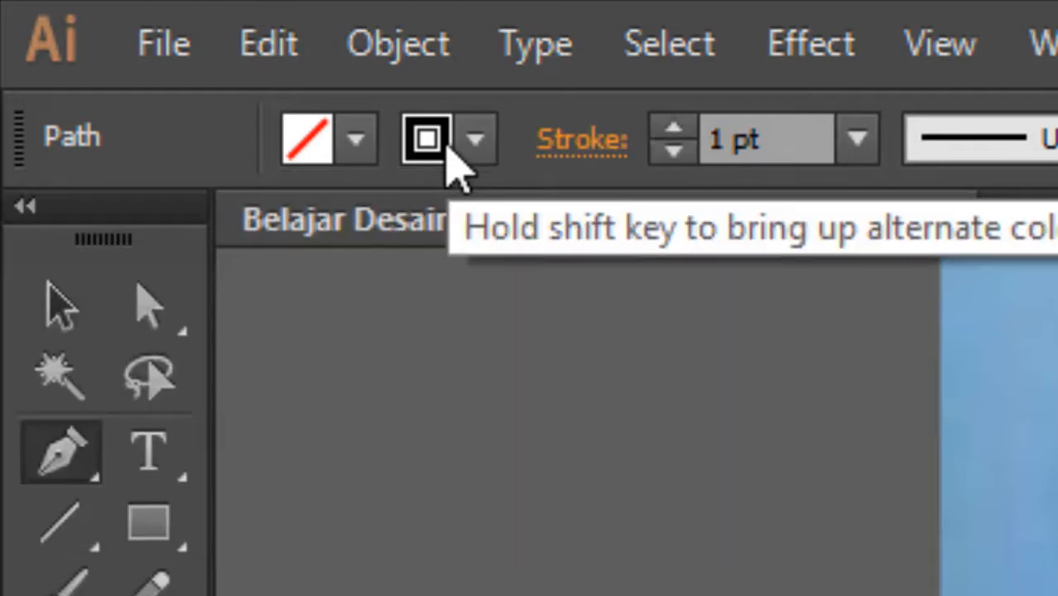
left_click(449, 149)
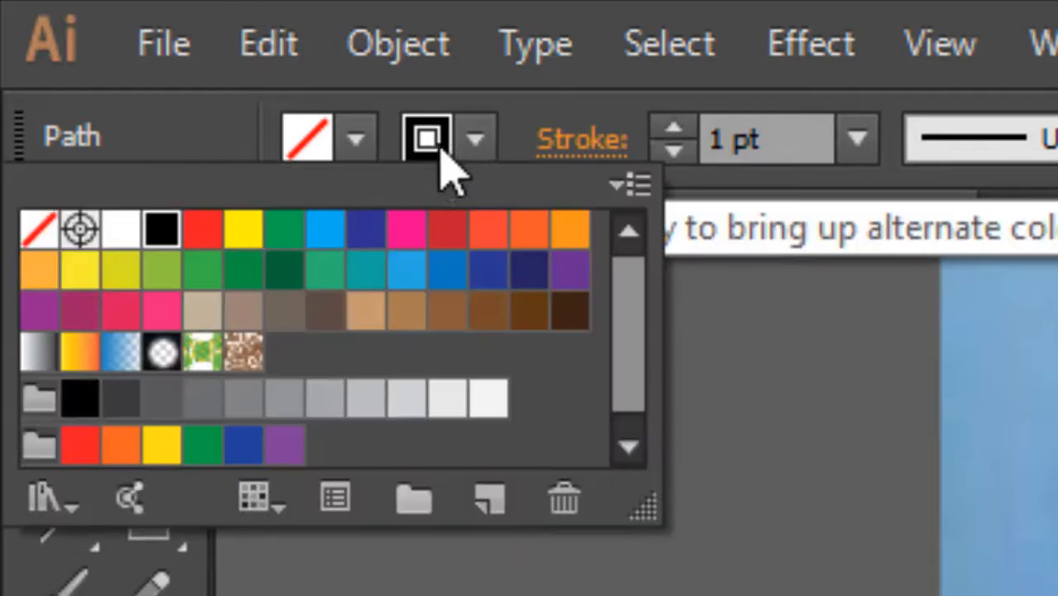
left_click(203, 229)
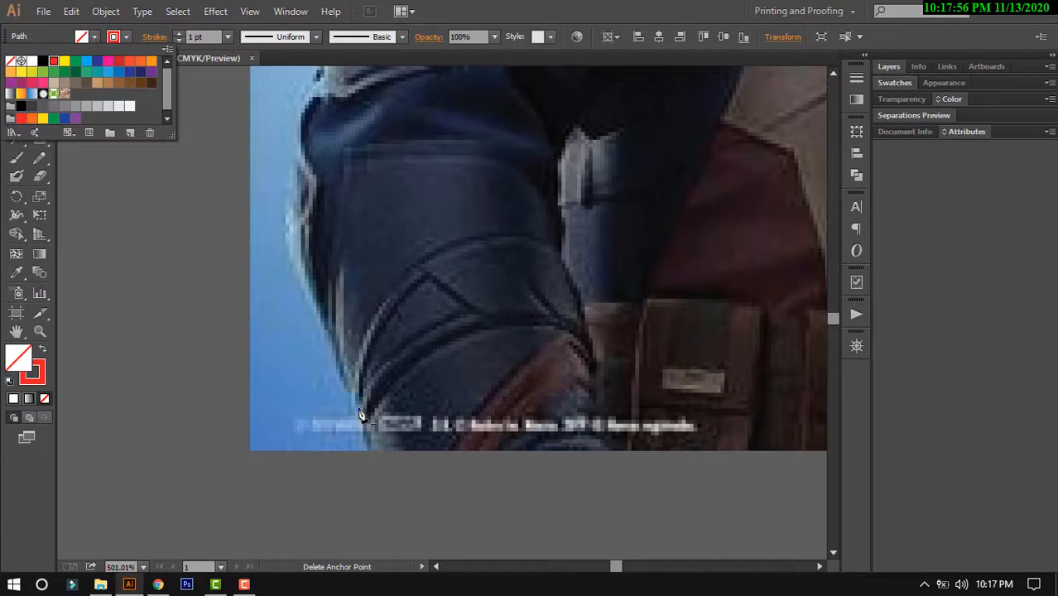
left_click(359, 411)
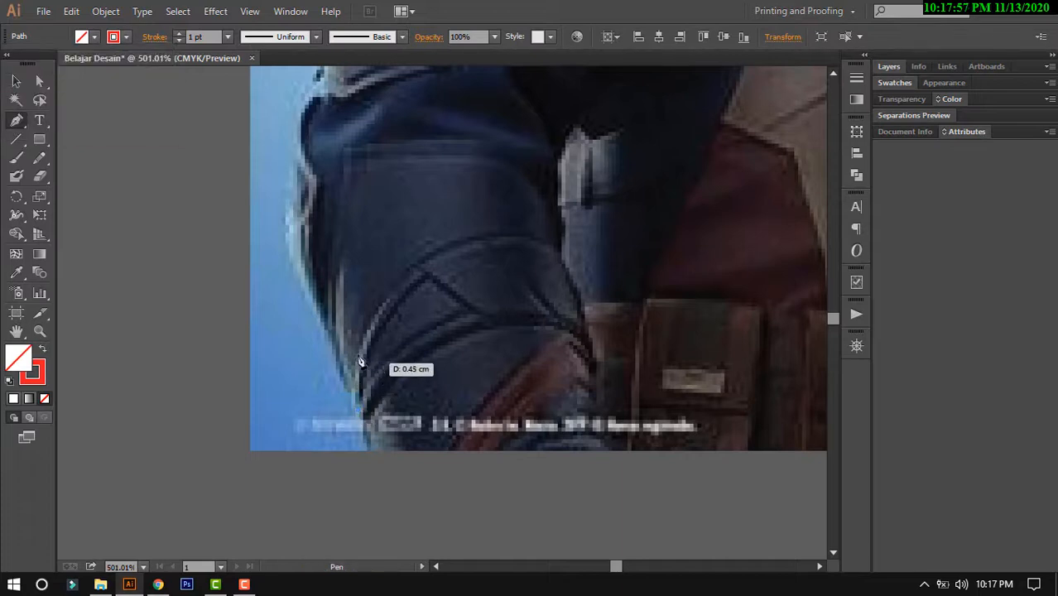
- Trace the outer contour of the forearm with curved Pen segments up to the grey elbow patch
left_click_drag(350, 320, 326, 323)
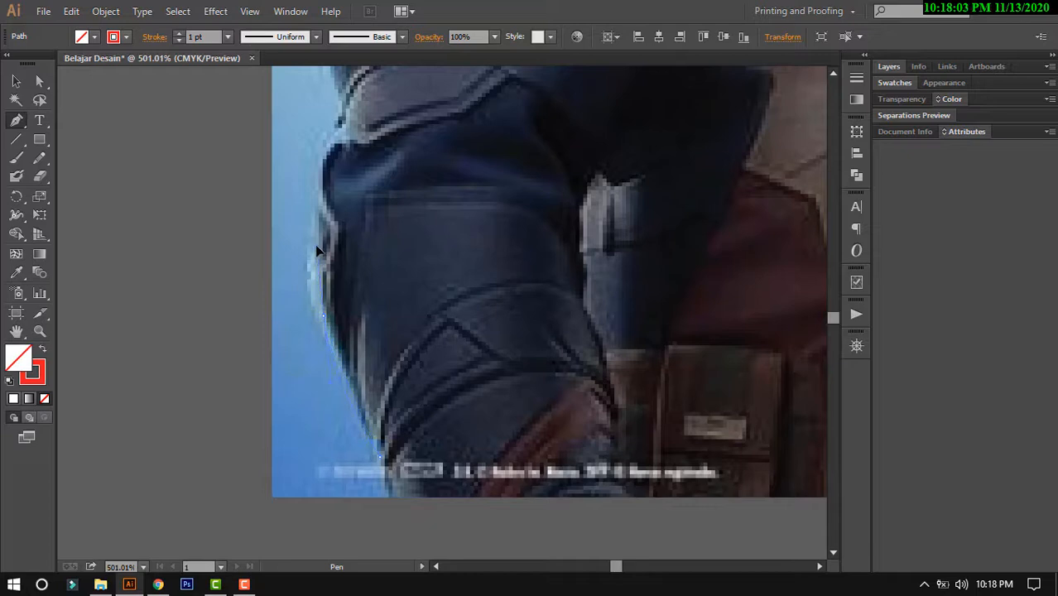
left_click_drag(316, 240, 318, 240)
key("space")
left_click_drag(333, 221, 348, 349)
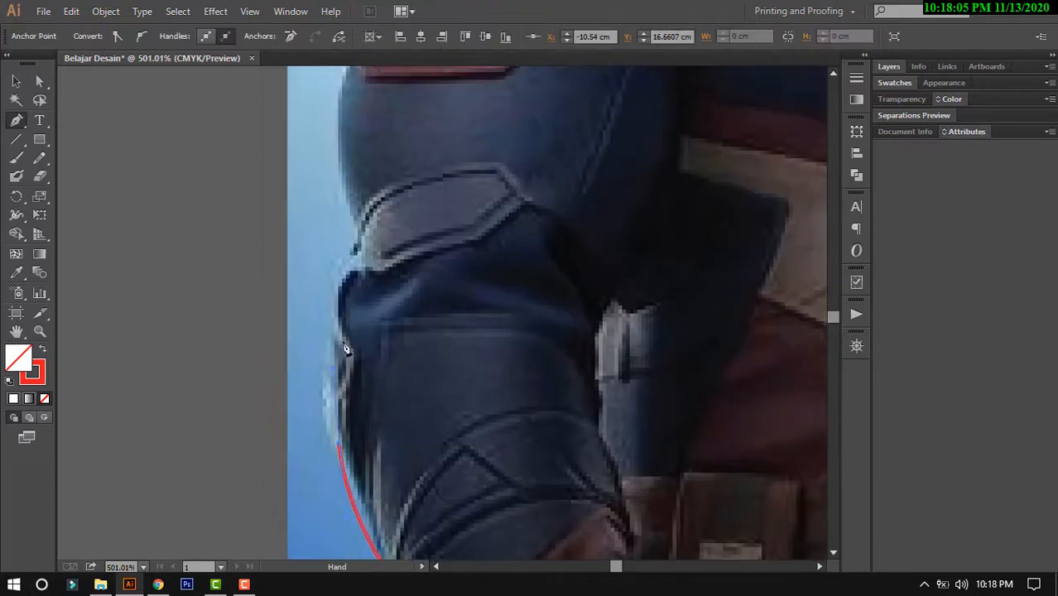
left_click_drag(334, 302, 343, 268)
key("space")
left_click_drag(364, 228, 366, 310)
key("space")
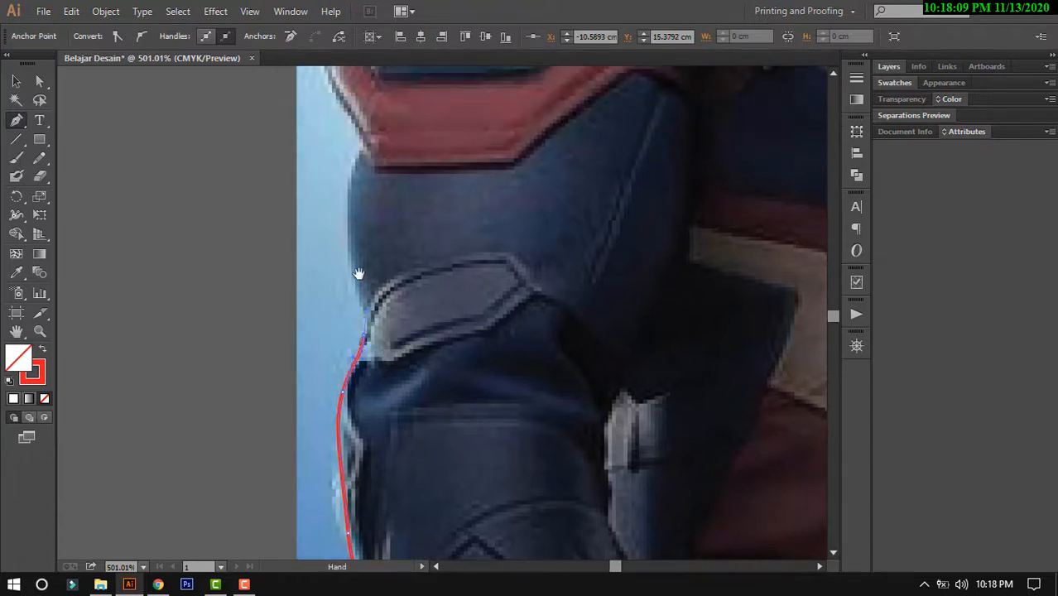
- Continue the path along the upper arm to the red band and remove the outgoing handle there
left_click_drag(358, 274, 369, 348)
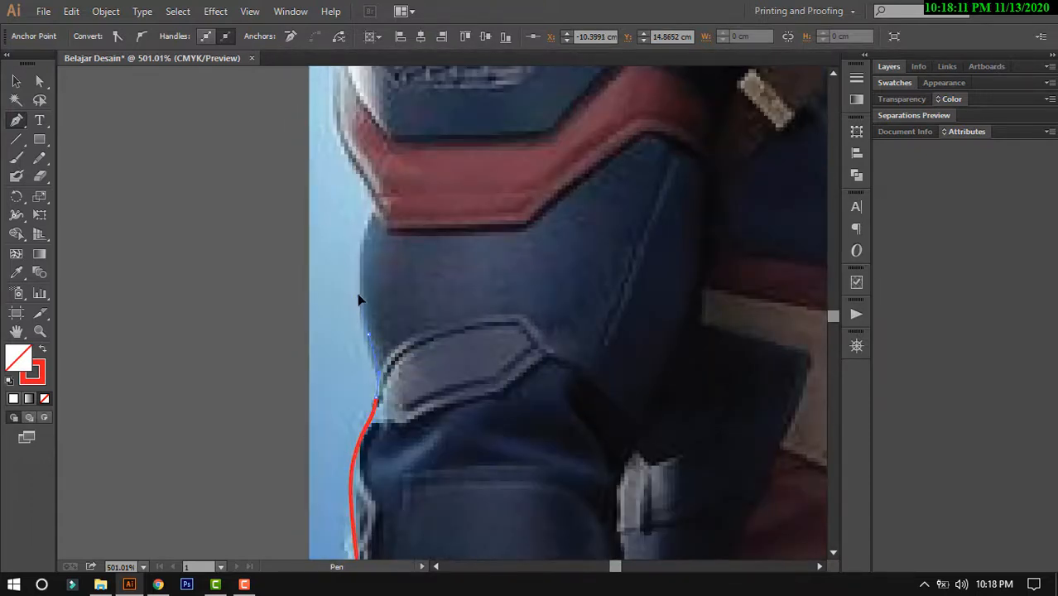
left_click_drag(358, 283, 404, 146)
left_click_drag(387, 174, 406, 336)
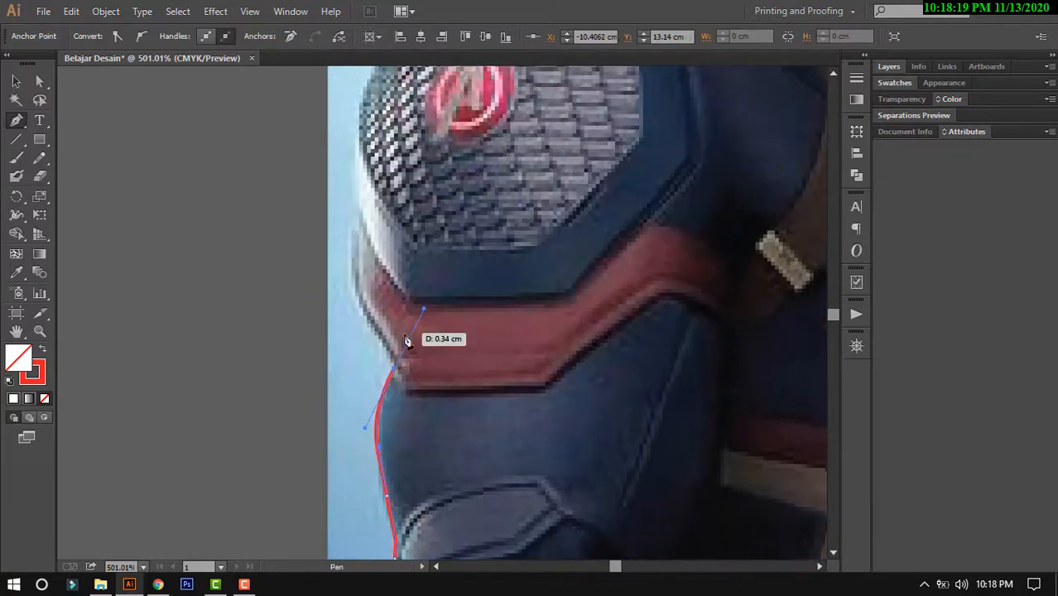
left_click(397, 368)
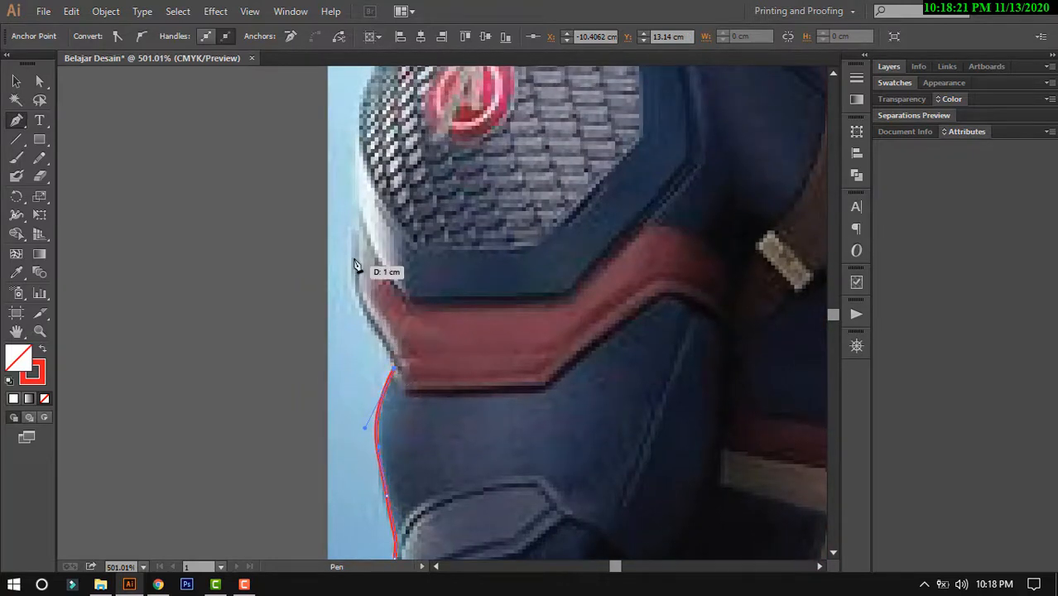
- Trace the outside of the red band and the scaled shoulder pad, making a corner point between them
left_click_drag(354, 237, 427, 362)
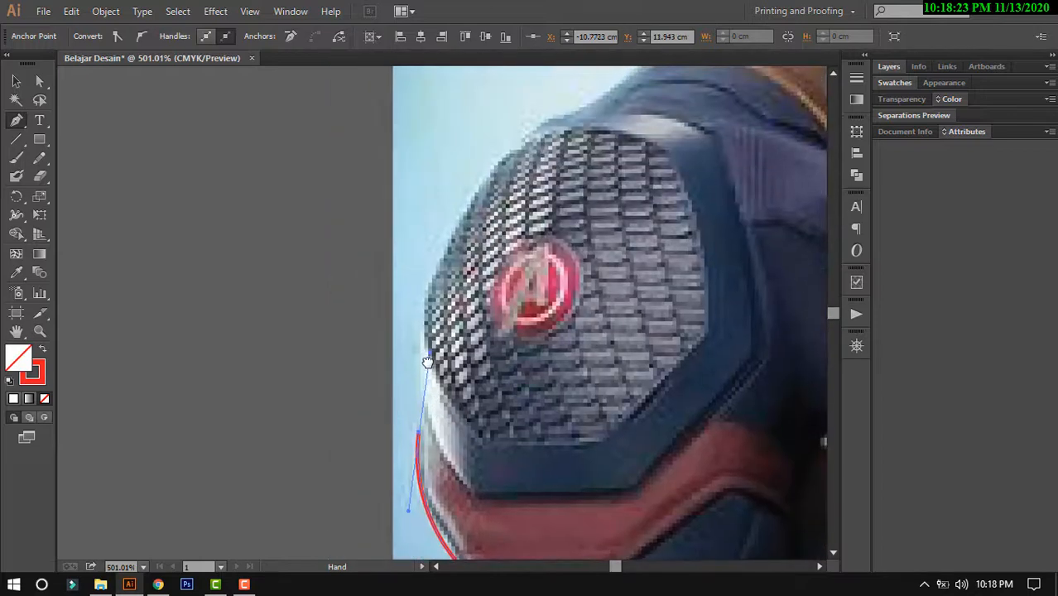
left_click(418, 433)
left_click_drag(425, 402, 424, 378)
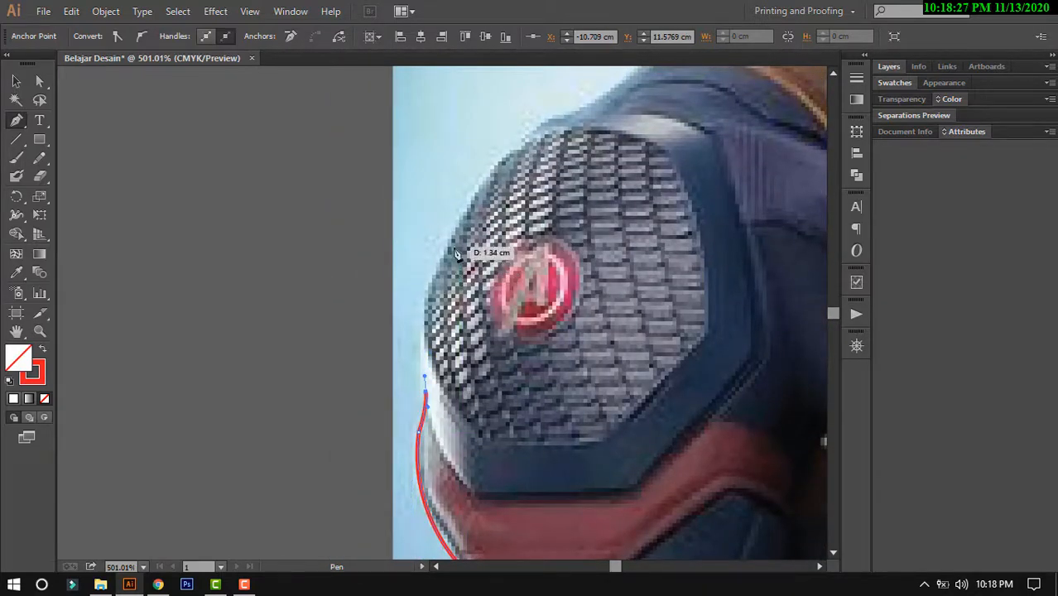
left_click_drag(452, 229, 492, 163)
key("space")
left_click_drag(499, 168, 410, 261)
- Continue the Pen path with curved segments along the upper shoulder pad and over the shoulder toward the neck
left_click_drag(461, 218, 480, 203)
key("space")
left_click_drag(541, 161, 543, 255)
key("space")
left_click_drag(543, 255, 505, 267)
key("space")
- Trace the outside of the ear up to the helmet edge and remove the outgoing handle at the ear's top anchor
left_click_drag(505, 267, 465, 217)
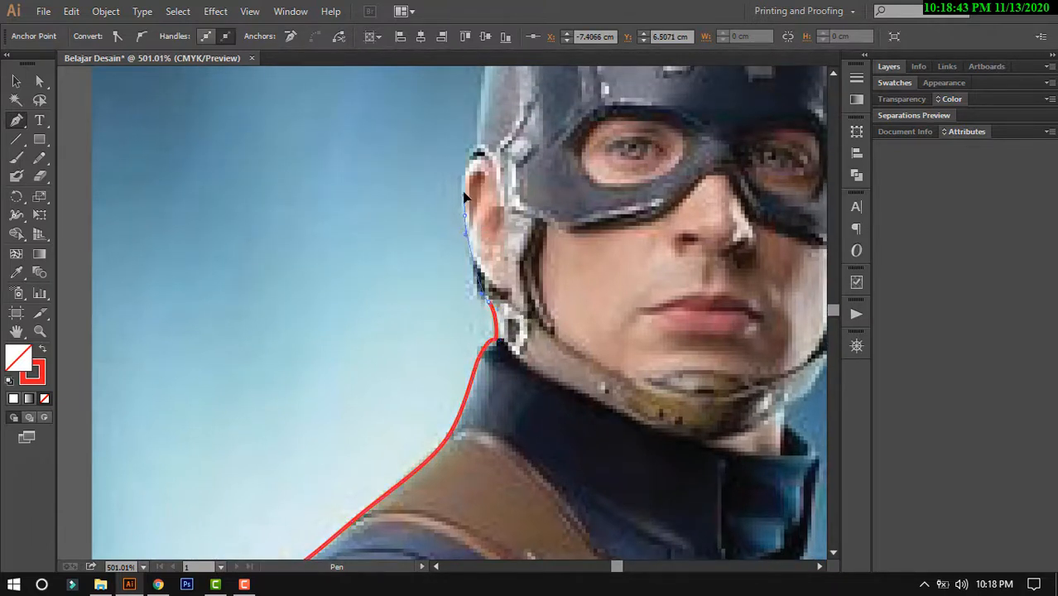
left_click_drag(472, 154, 473, 136)
key("space")
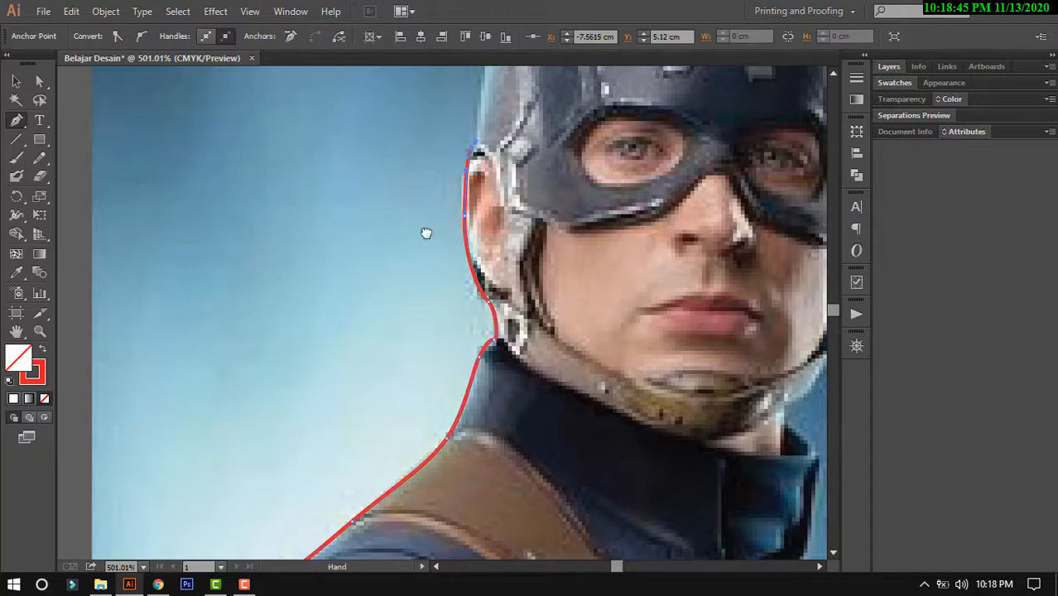
left_click_drag(426, 232, 332, 386)
left_click_drag(379, 308, 381, 310)
- Trace the helmet from above the ear over the crown to its far side, removing the outgoing handles at the last two anchors
left_click_drag(424, 176, 297, 240)
mouse_move(262, 280)
left_mouse_down()
mouse_move(284, 265)
mouse_move(267, 284)
left_mouse_up()
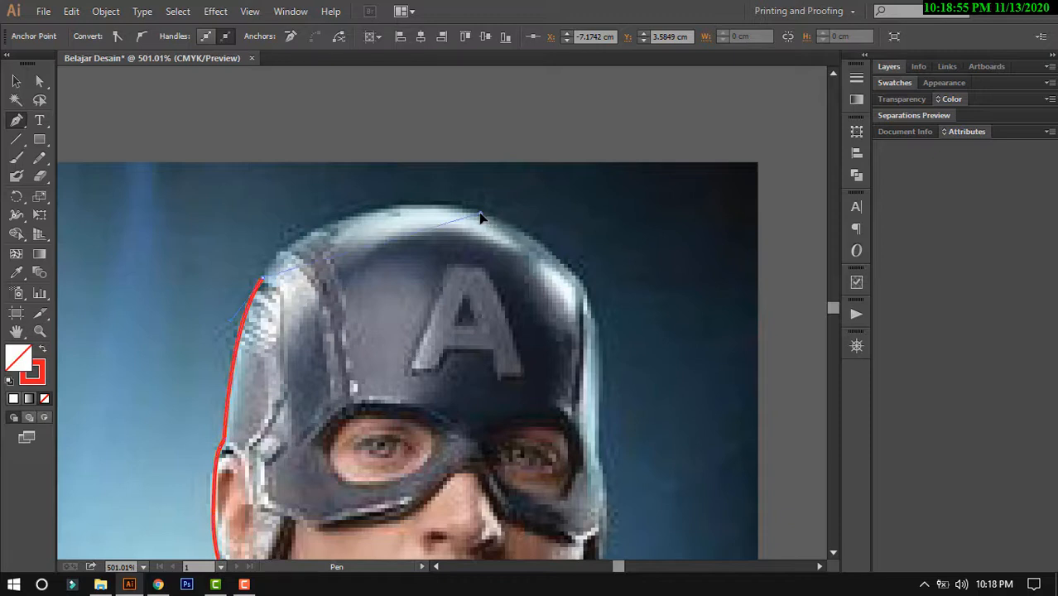
left_click_drag(480, 214, 600, 162)
left_click(448, 129)
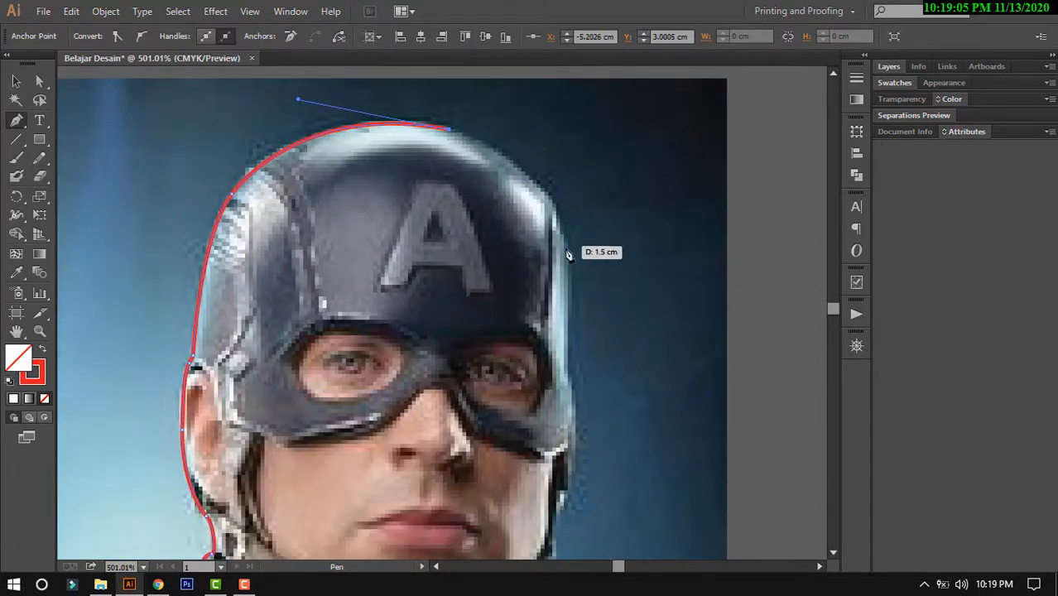
left_click_drag(567, 263, 570, 372)
scroll(588, 257, "down", 3)
scroll(560, 217, "right", 1)
left_click(543, 190)
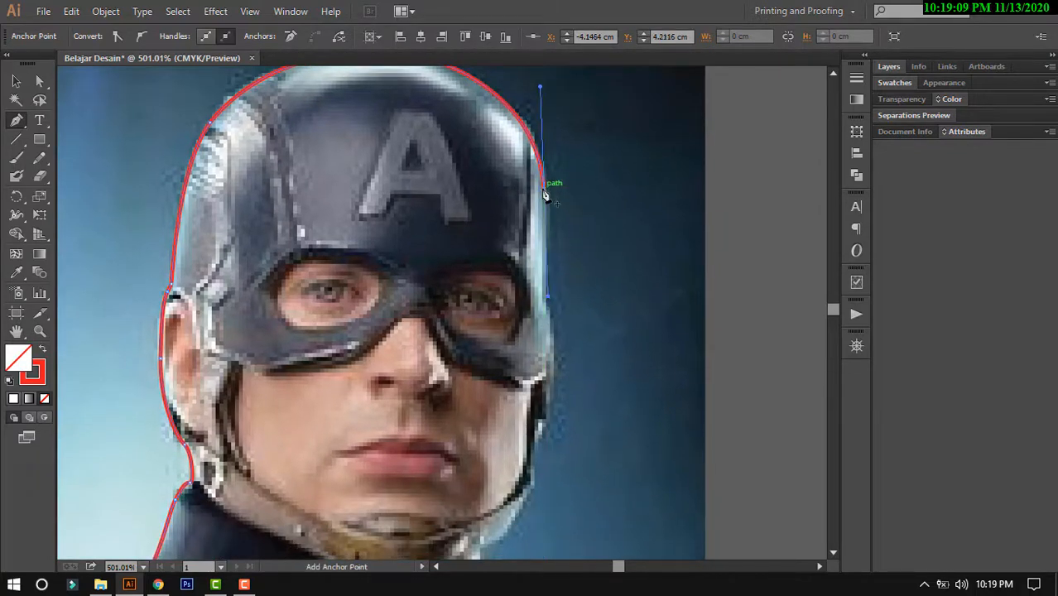
- Trace the lower far side of the helmet and continue along the chin strap to the jaw
left_click(548, 305)
scroll(546, 274, "down", 4)
scroll(546, 273, "right", 1)
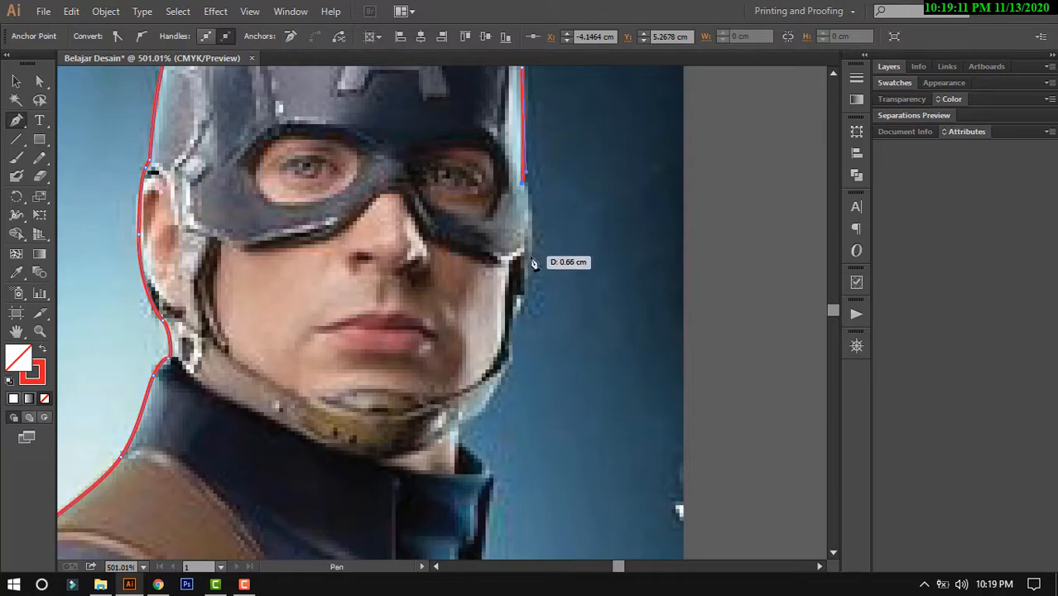
left_click_drag(528, 266, 525, 303)
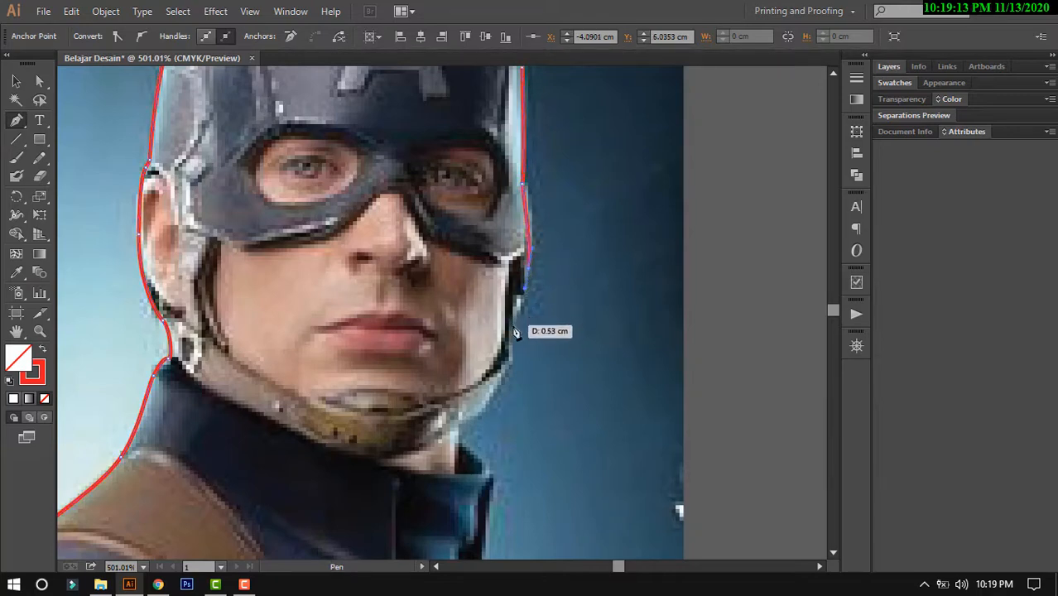
left_click(510, 333)
left_click_drag(508, 366, 502, 380)
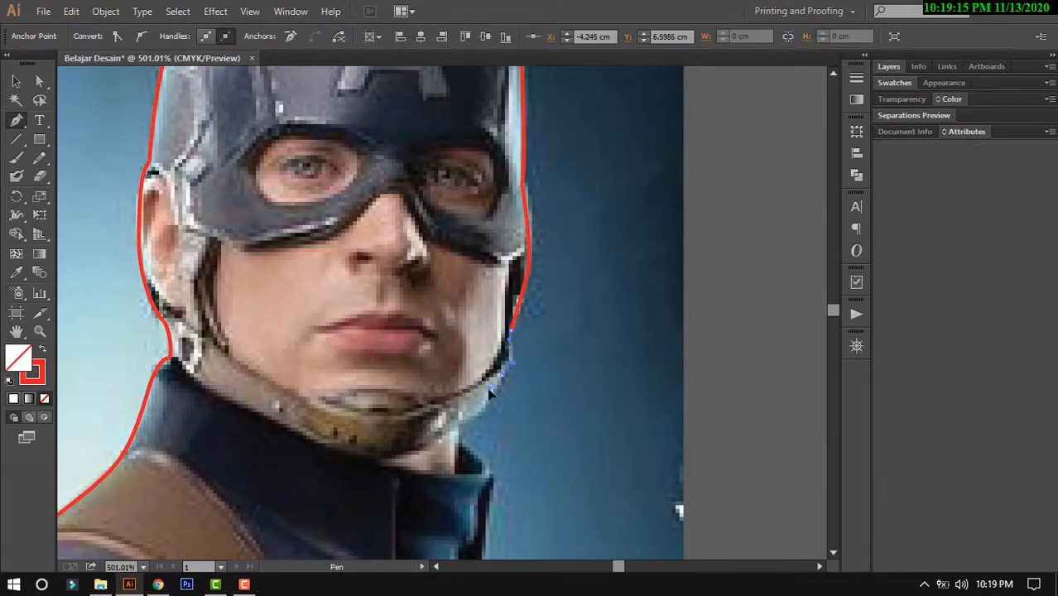
- Trace the jaw down to the neck and around the upper tip of the far collar
scroll(489, 395, "down", 3)
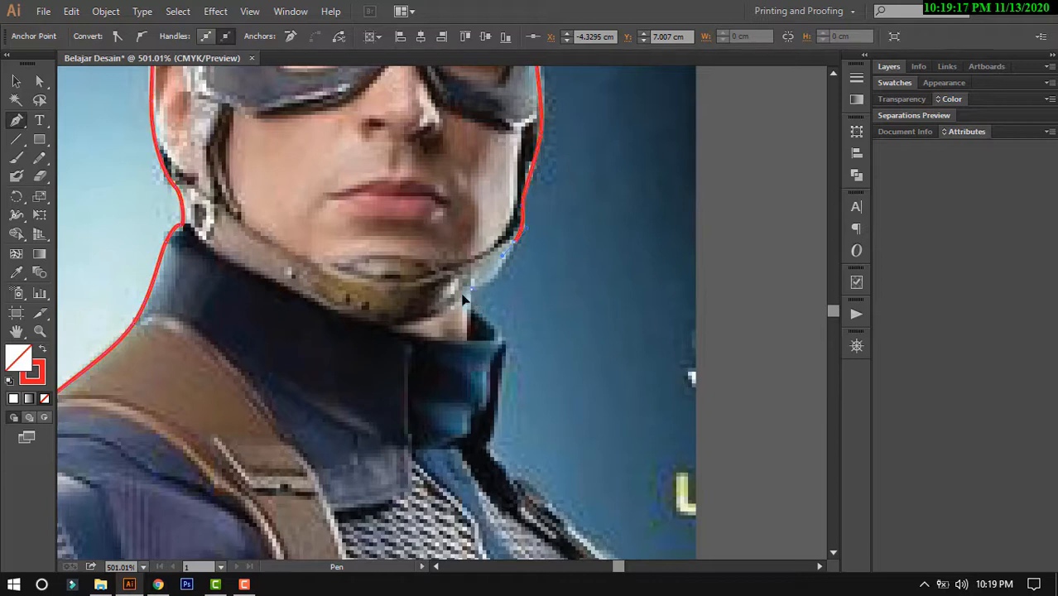
left_click_drag(474, 287, 465, 261)
left_click_drag(482, 217, 490, 316)
left_click_drag(497, 275, 468, 348)
left_click_drag(470, 293, 454, 236)
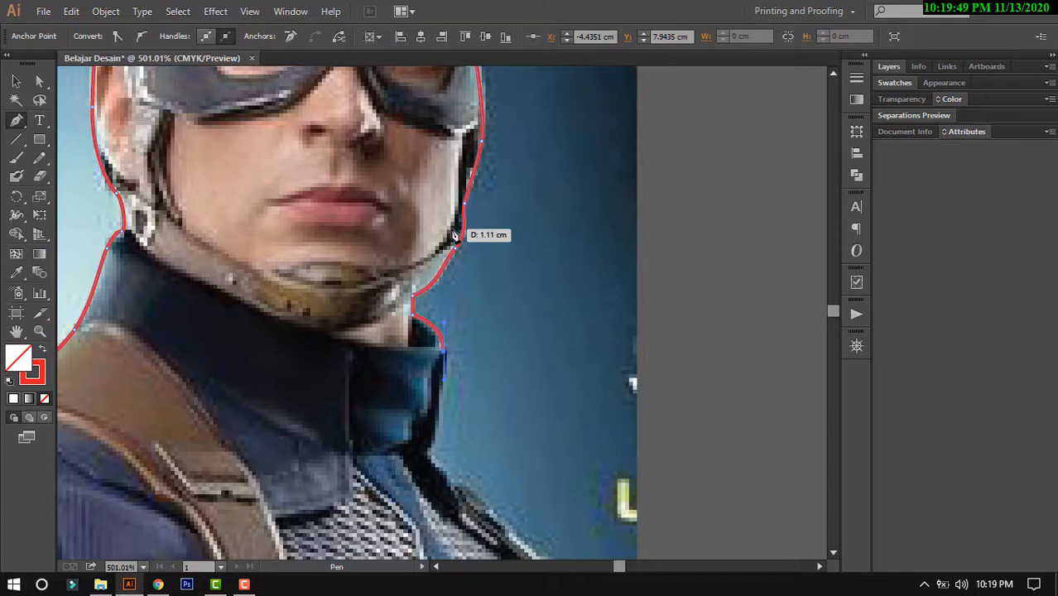
- Continue the path down the far collar edge and along the far shoulder
key("space")
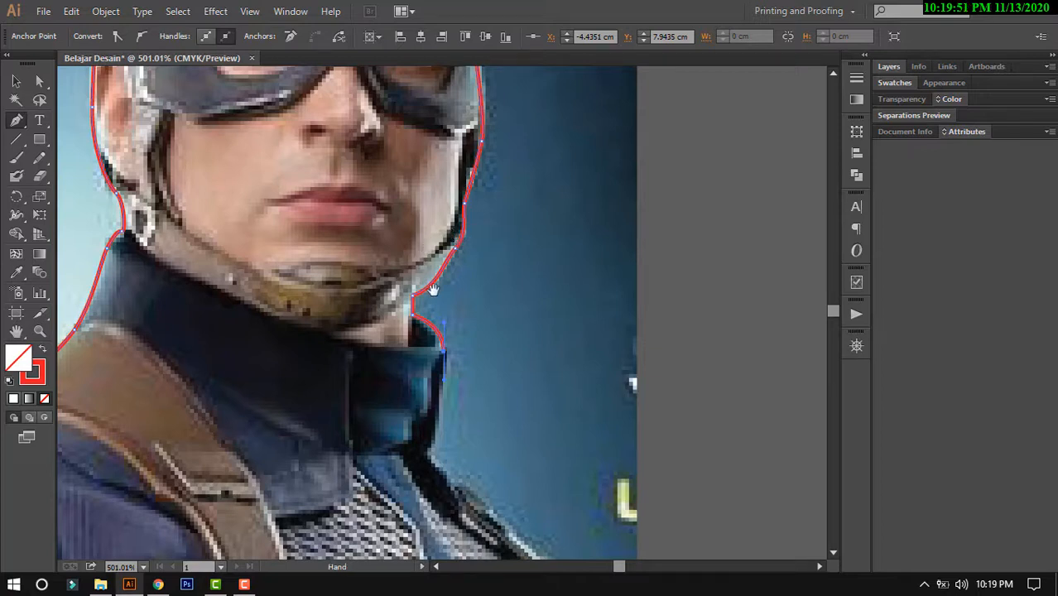
left_click_drag(316, 164, 312, 229)
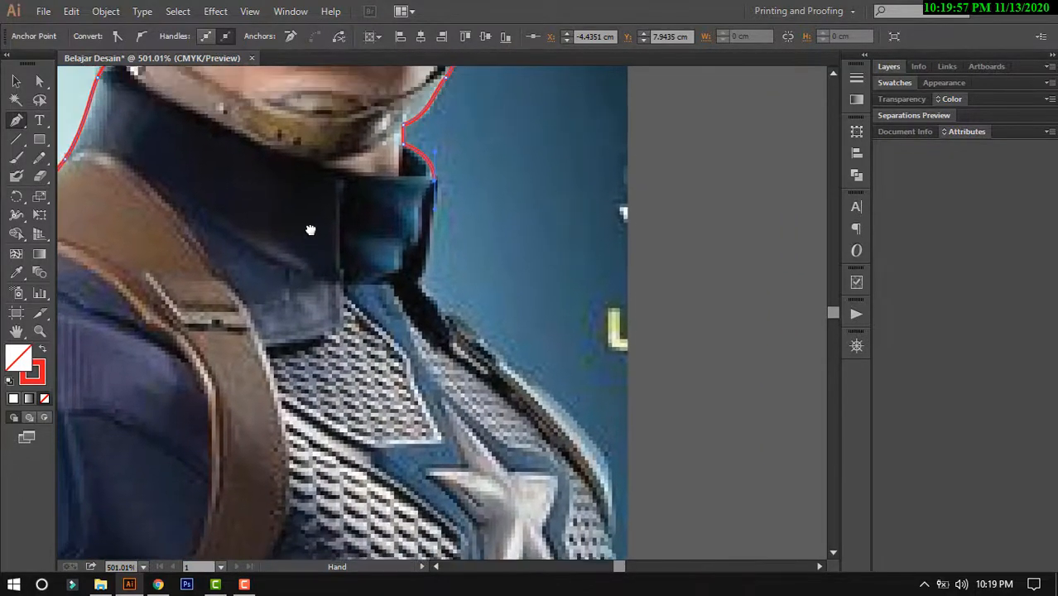
left_click_drag(428, 235, 425, 242)
left_click_drag(422, 290, 319, 159)
left_click(468, 272)
- Trace the far edge of the chest past the star and down to the waist
left_click_drag(566, 433, 507, 213)
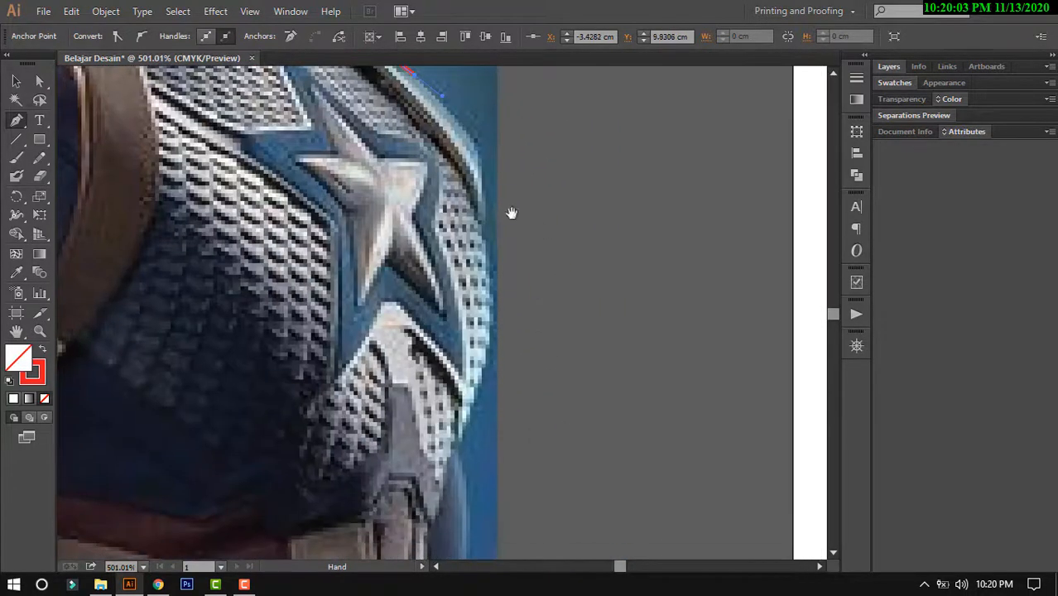
left_click(489, 236)
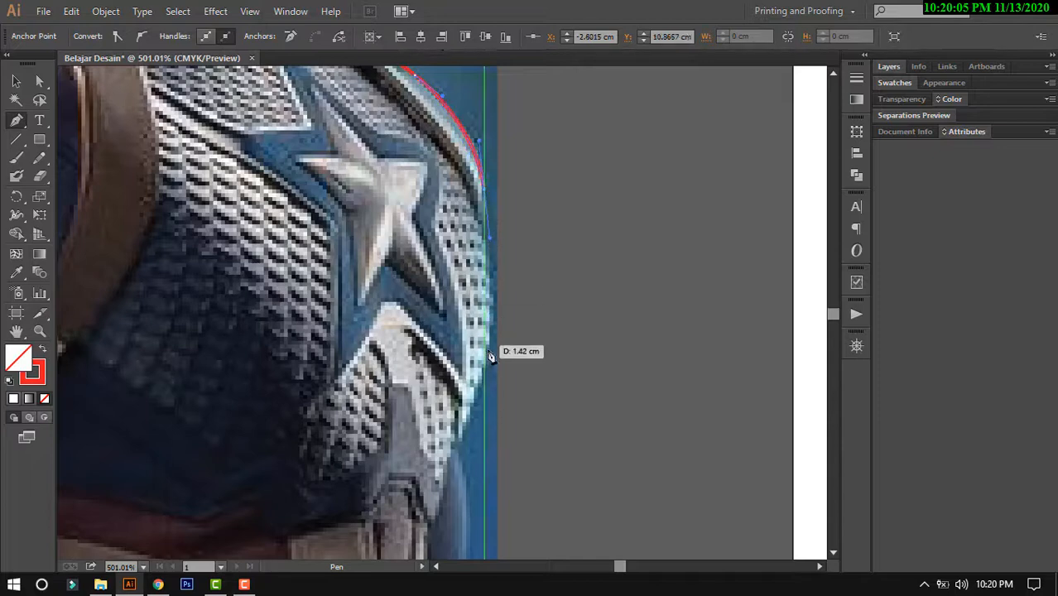
left_click(487, 351)
left_click(460, 439)
- Trace past the far elbow to the photo's side edge and follow it down to the photo's lower corner
left_click_drag(477, 379, 520, 87)
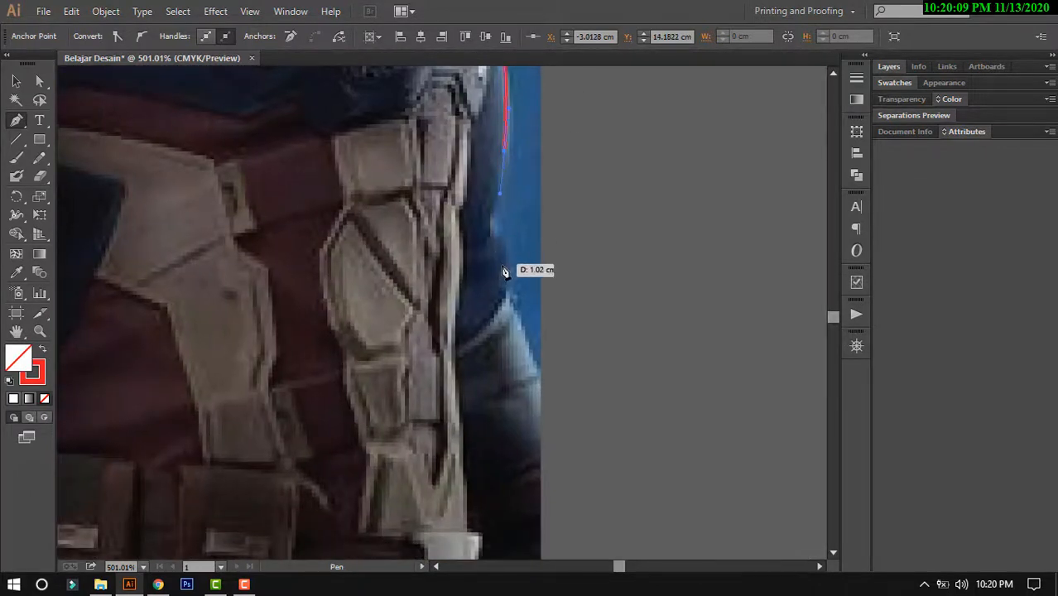
left_click(515, 315)
left_click_drag(515, 315, 488, 70)
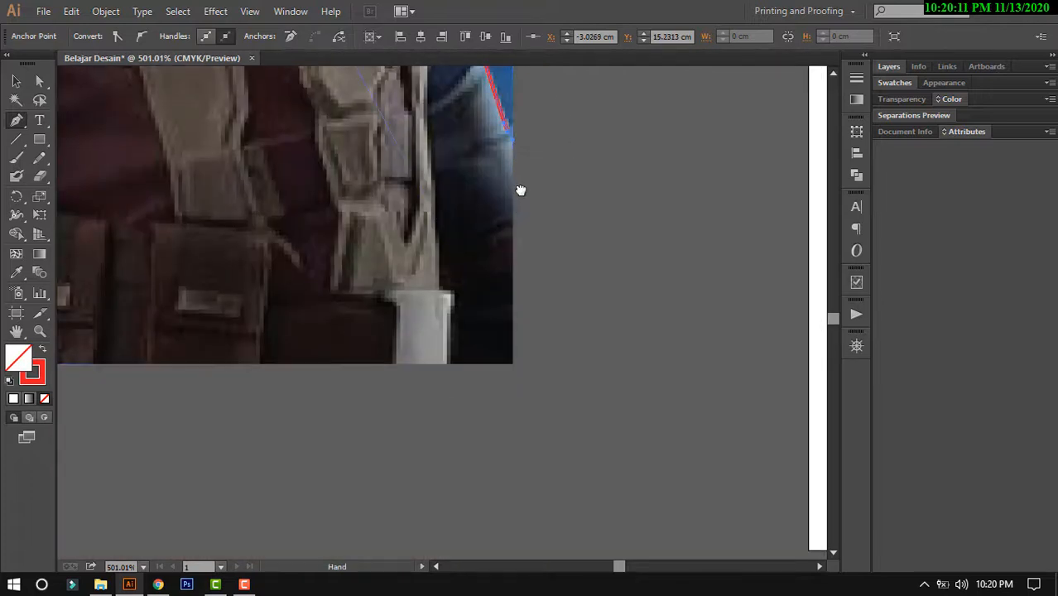
left_click_drag(519, 189, 538, 104)
left_click(533, 288)
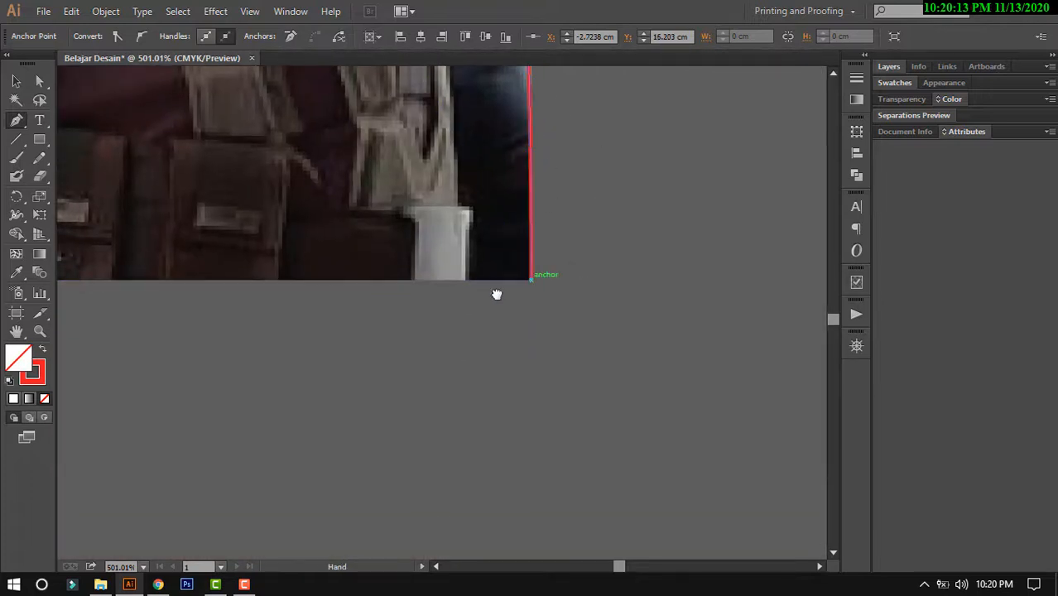
- Run the path along the photo's bottom edge to the near forearm and close it at the starting anchor
left_click_drag(240, 295, 420, 236)
left_click_drag(273, 241, 496, 269)
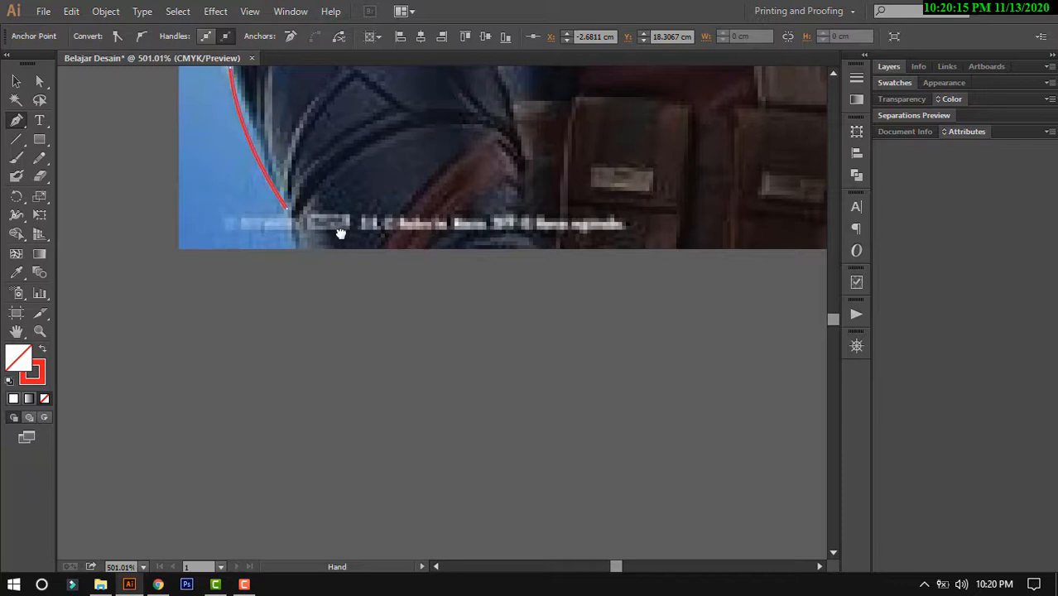
left_click_drag(339, 234, 324, 265)
left_click(282, 280)
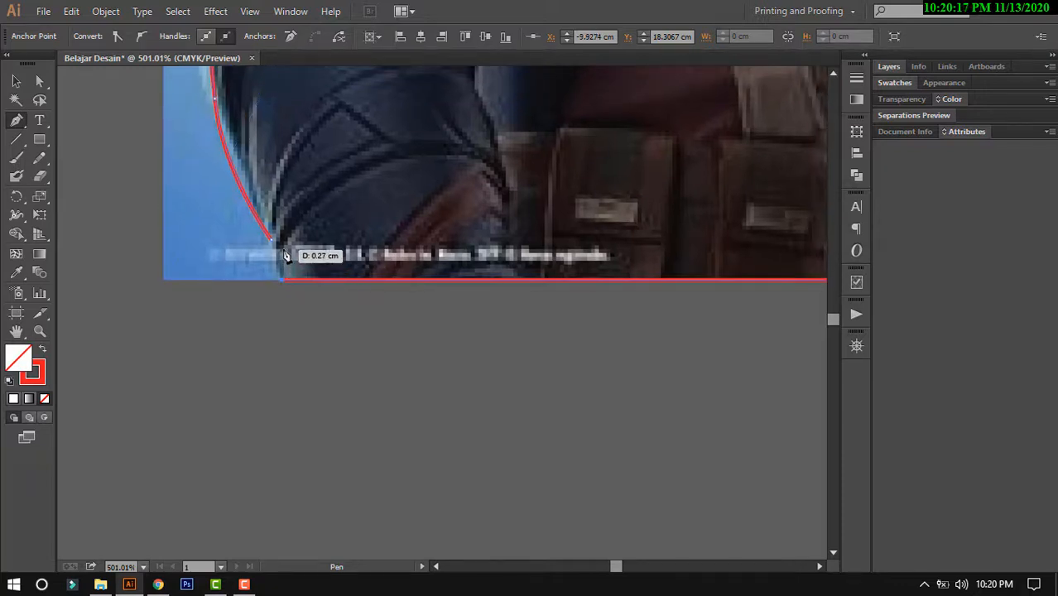
left_click(271, 237)
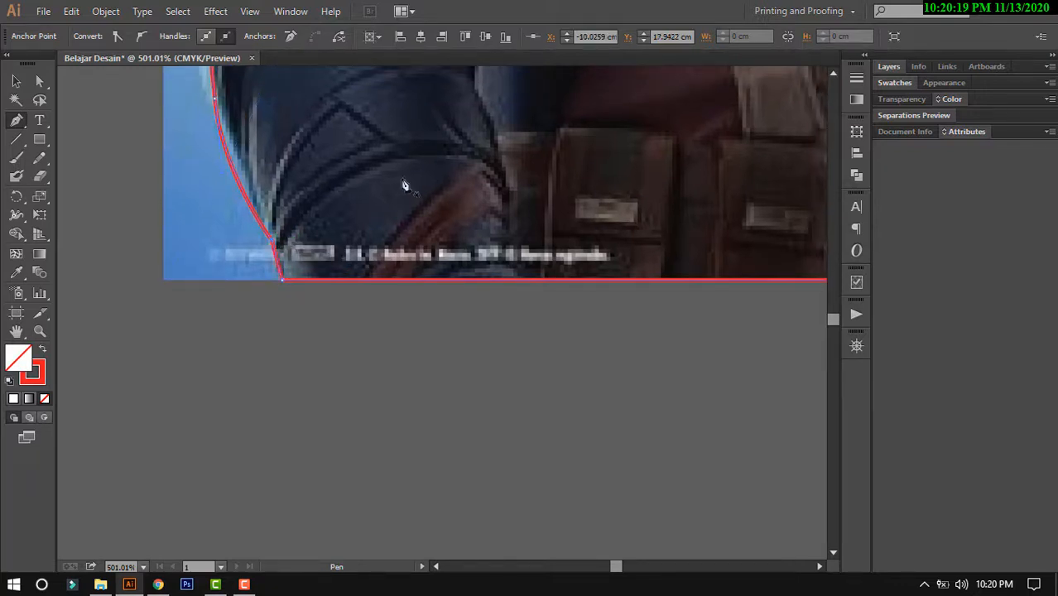
- Move the photo away from the red outline to check the traced shape, and undo the move
key("ctrl+minus")
key("ctrl+minus")
key("ctrl+minus")
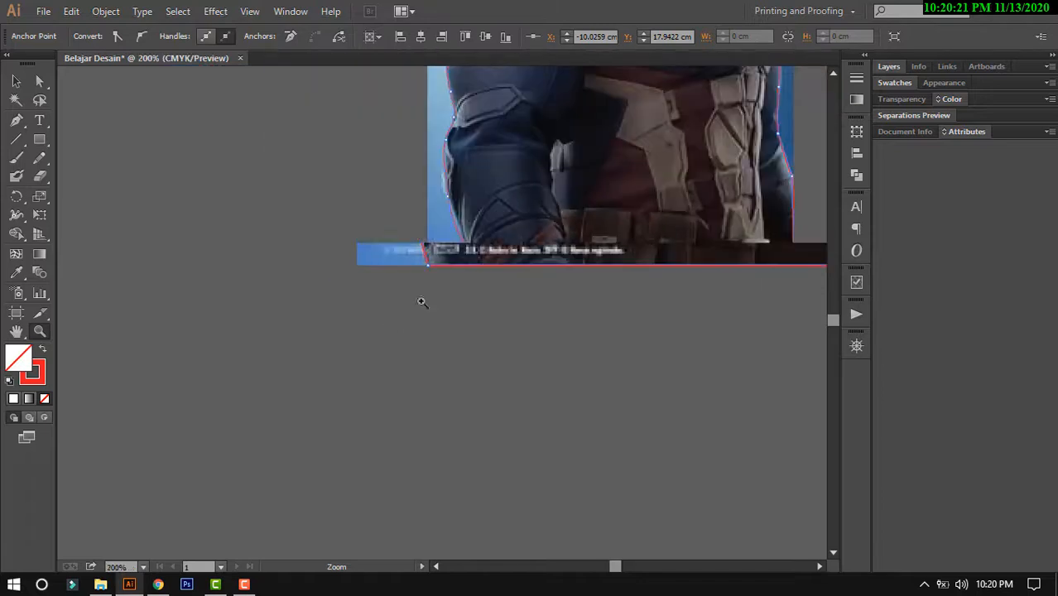
left_click_drag(619, 188, 513, 368)
key("ctrl+minus")
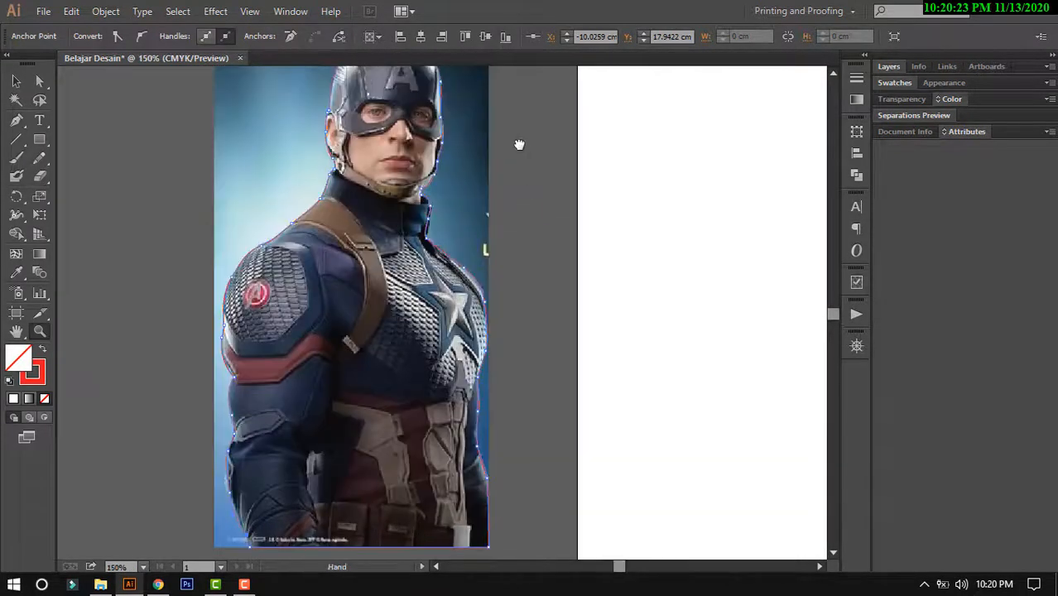
key("ctrl+minus")
key("v")
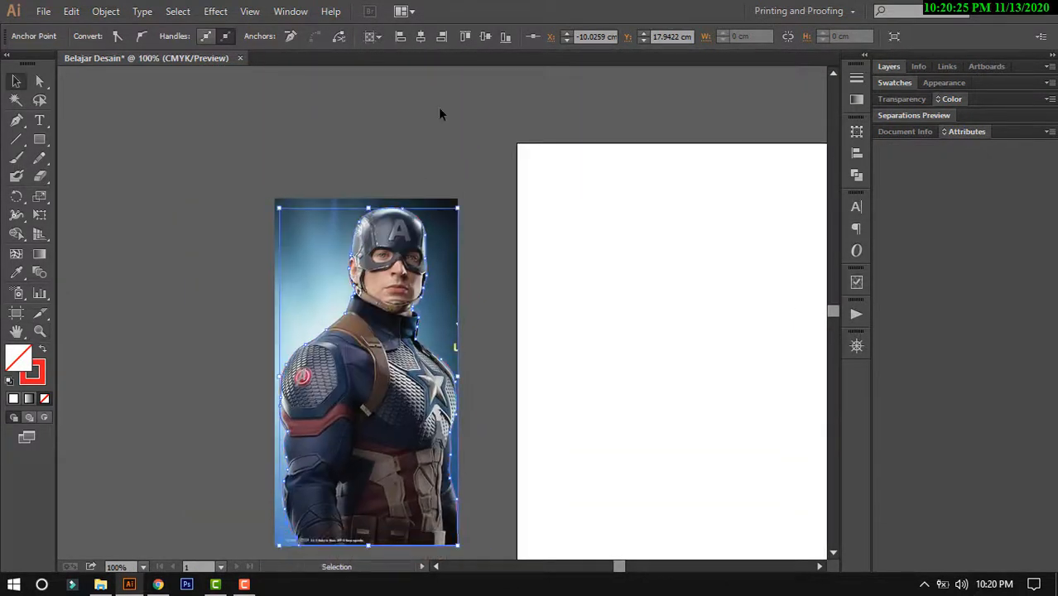
left_click(438, 107)
left_click_drag(278, 207, 101, 183)
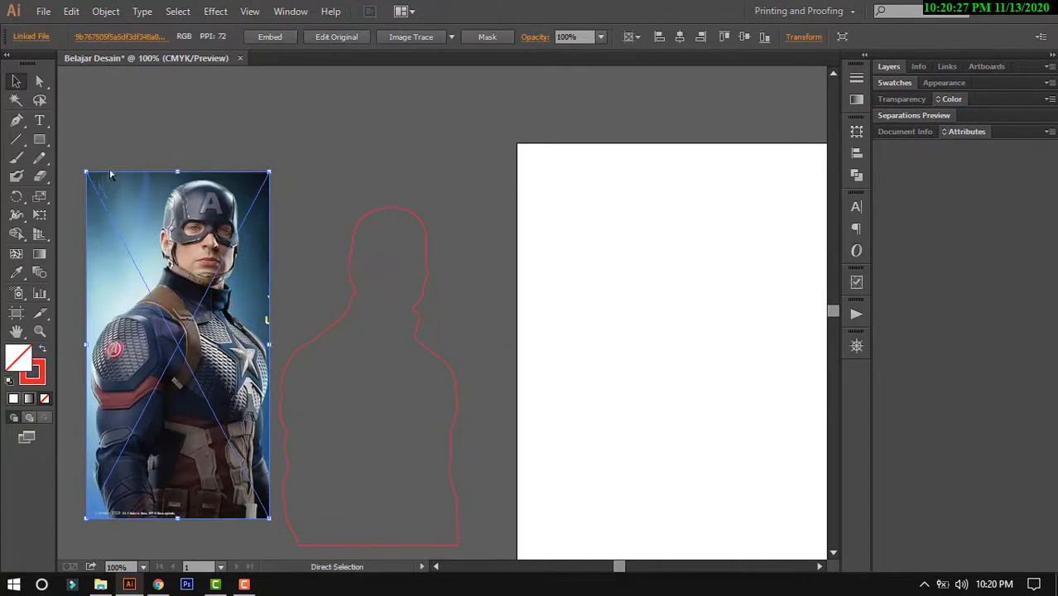
key("ctrl+z")
left_click(350, 132)
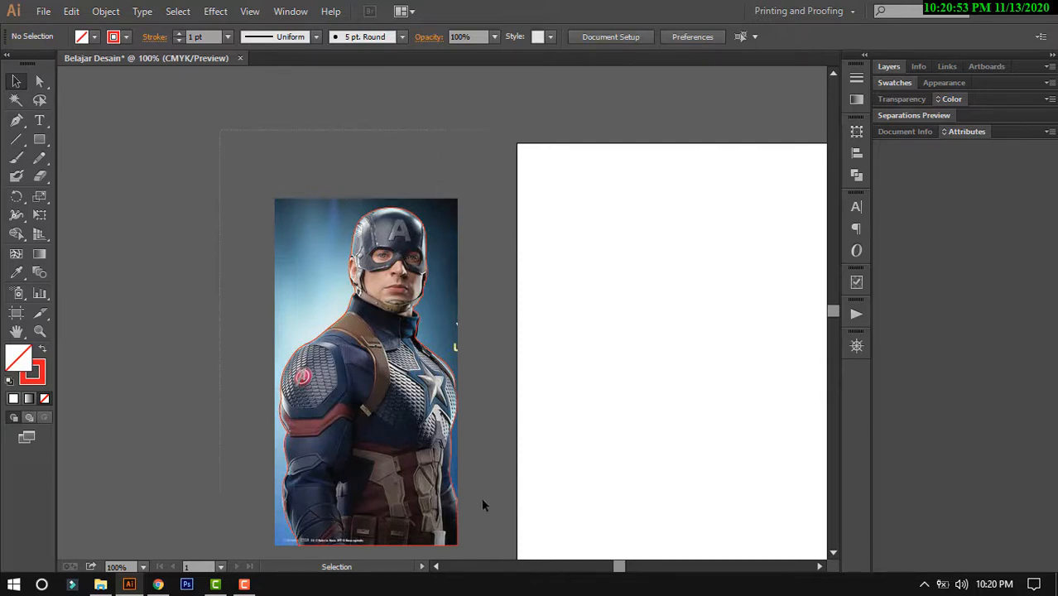
- Make a clipping mask from the red outline and the photo to cut out the figure, and deselect the result
key("ctrl+a")
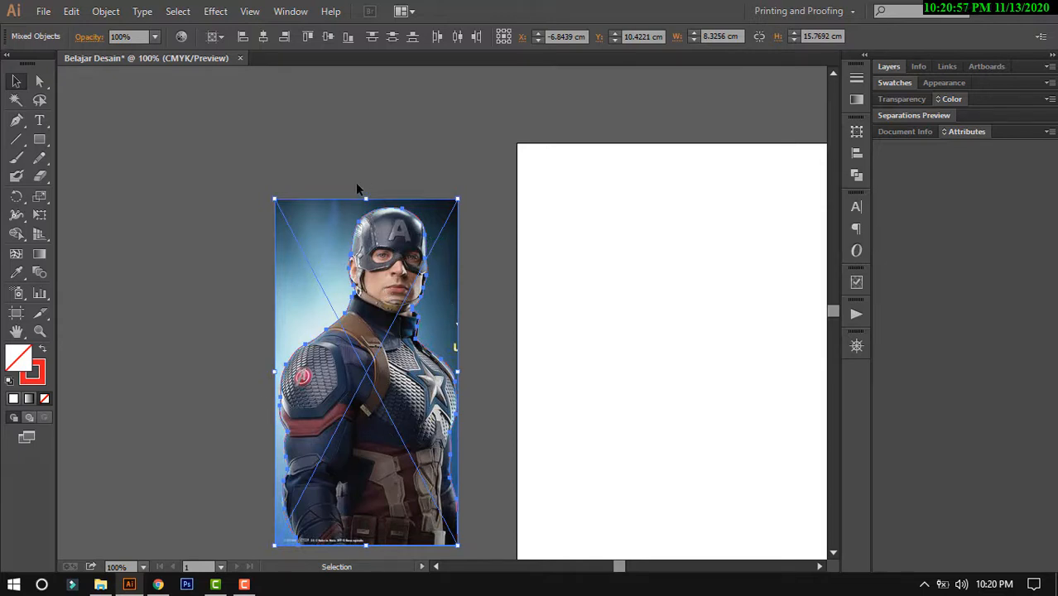
right_click(337, 229)
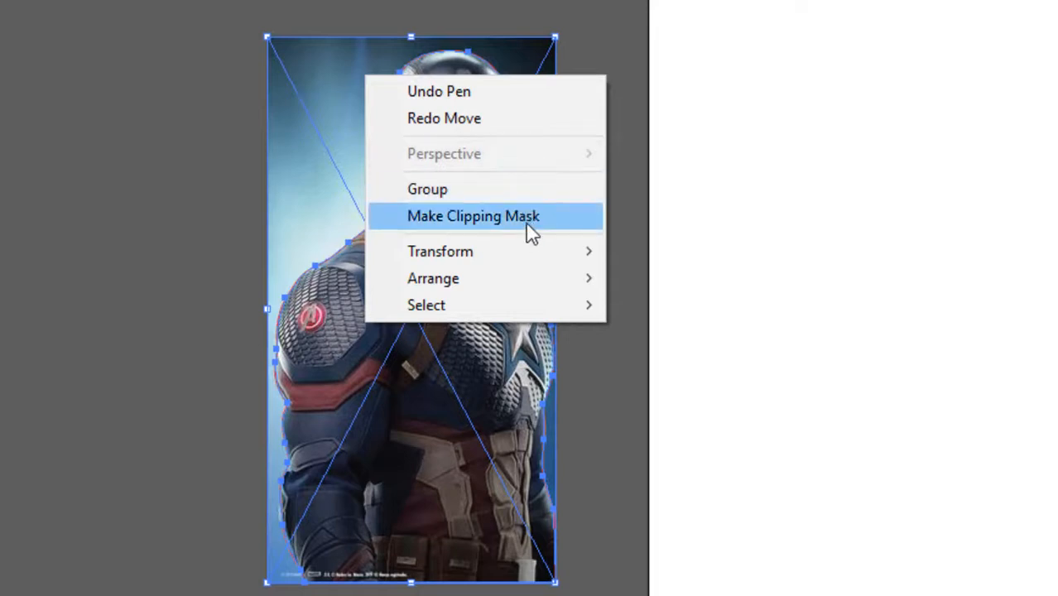
left_click(526, 219)
left_click(584, 111)
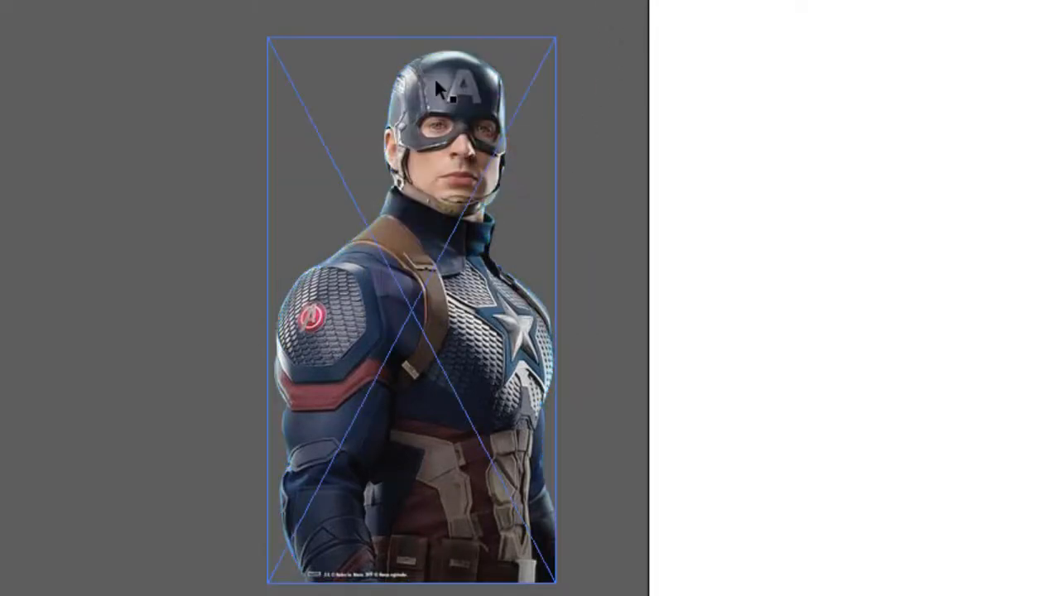
- Move the cut-out figure onto the white artboard, undo the move and deselect the figure
left_click_drag(574, 78, 439, 18)
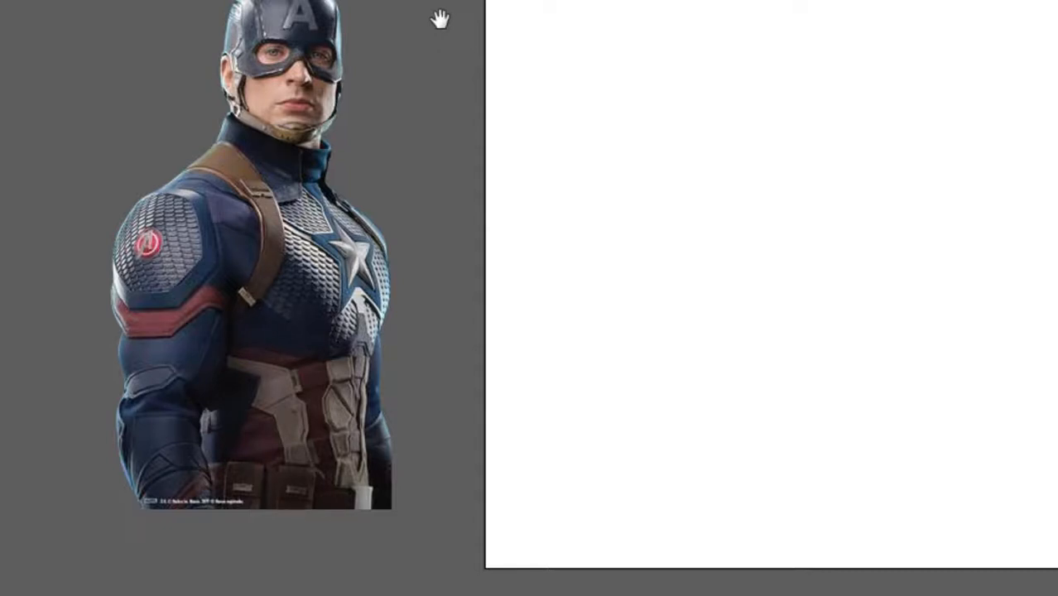
left_click_drag(420, 119, 317, 142)
left_click_drag(225, 158, 546, 138)
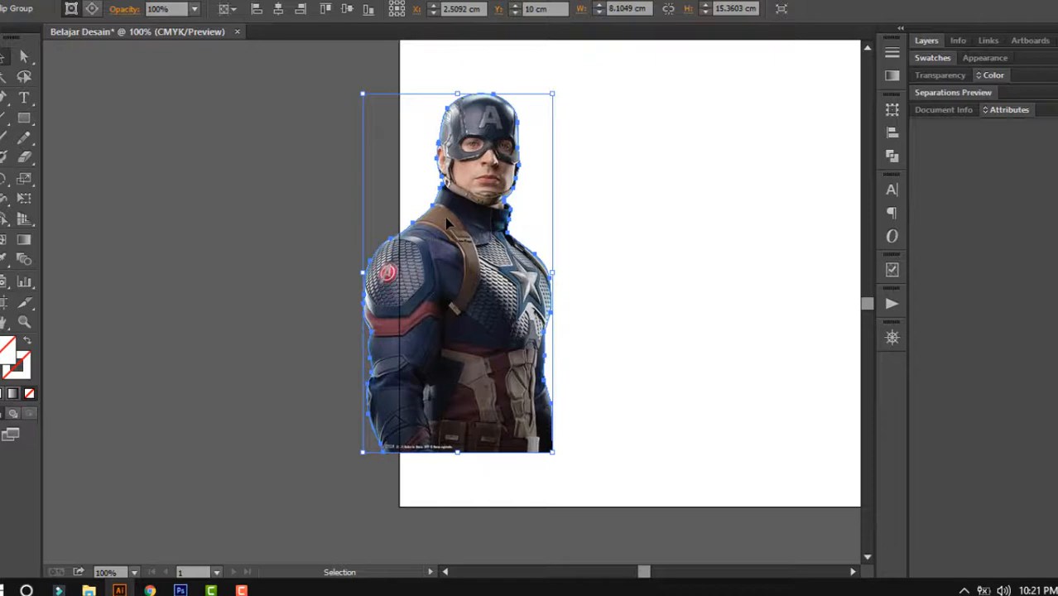
key("ctrl+z")
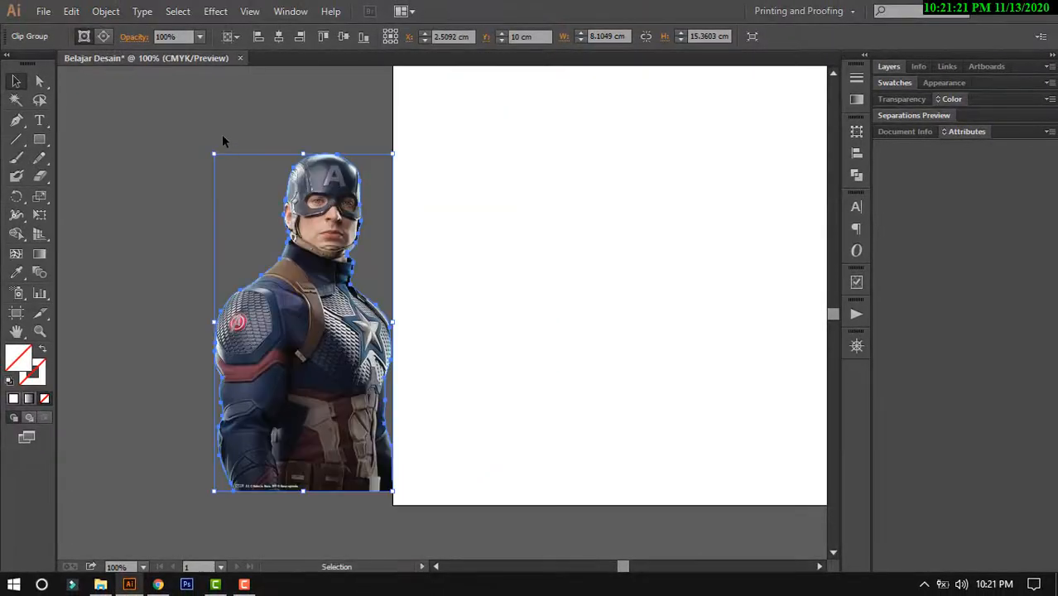
left_click(216, 112)
- Inspect the clipped edges around the figure's face, helmet and collar up close
key("z")
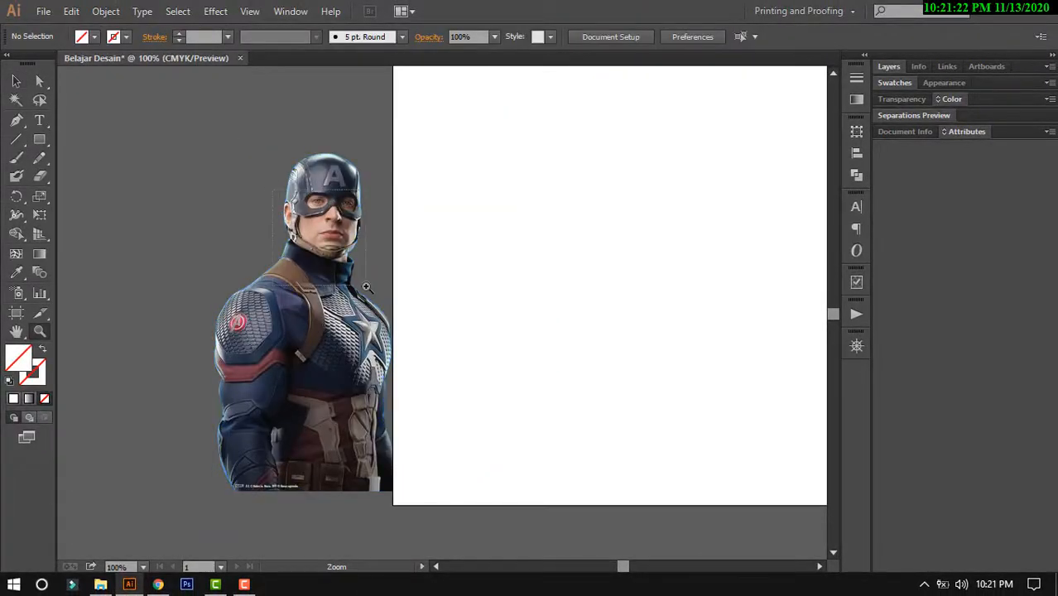
left_click_drag(273, 191, 366, 287)
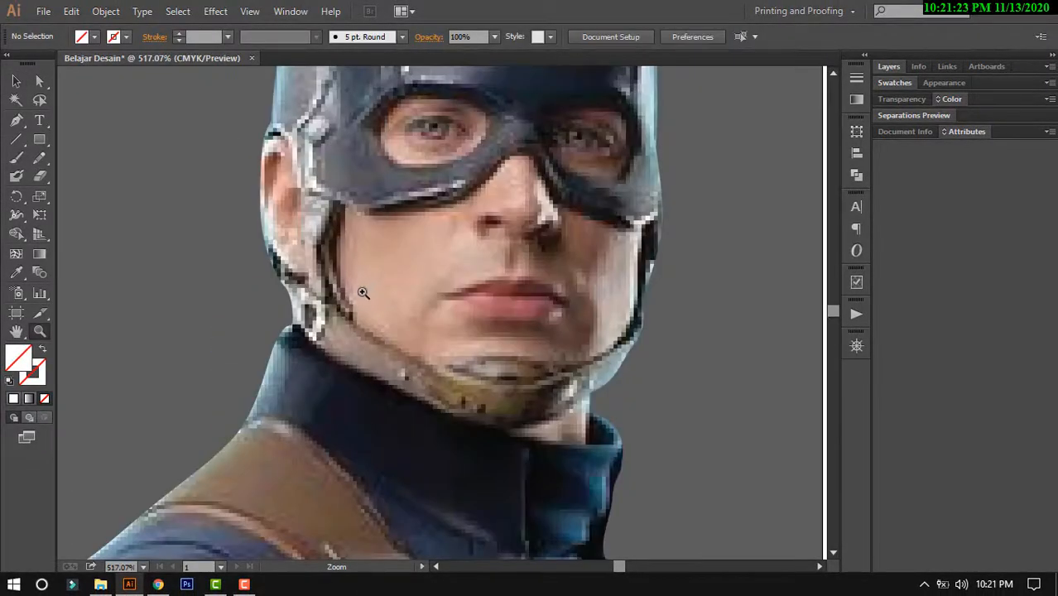
left_click(342, 319, "alt")
left_click(342, 319, "alt")
left_click(342, 319, "alt")
left_click(342, 318, "alt")
left_click_drag(600, 389, 439, 353)
key("ctrl+minus")
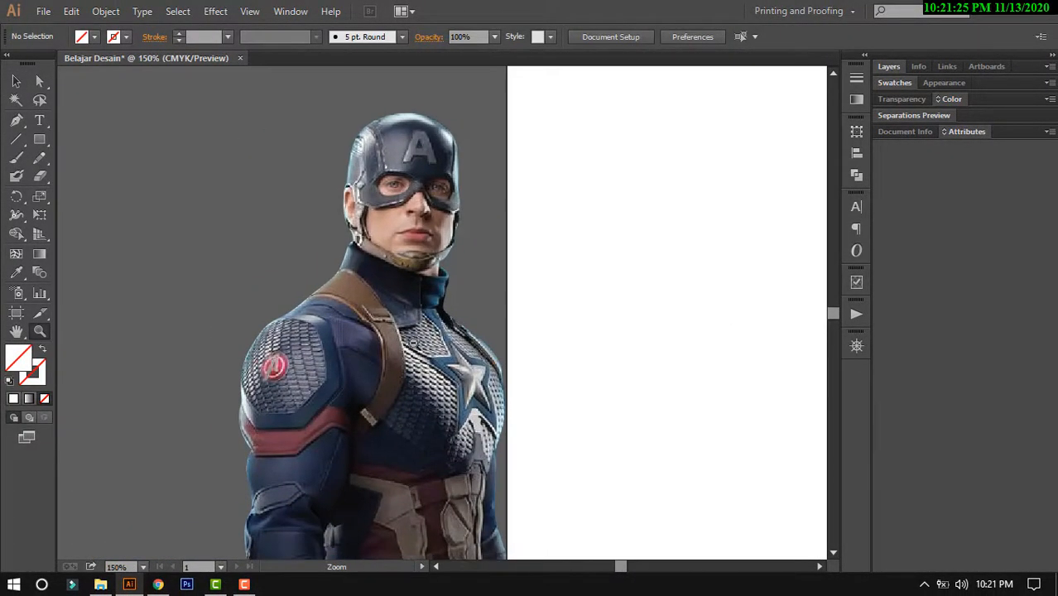
key("v")
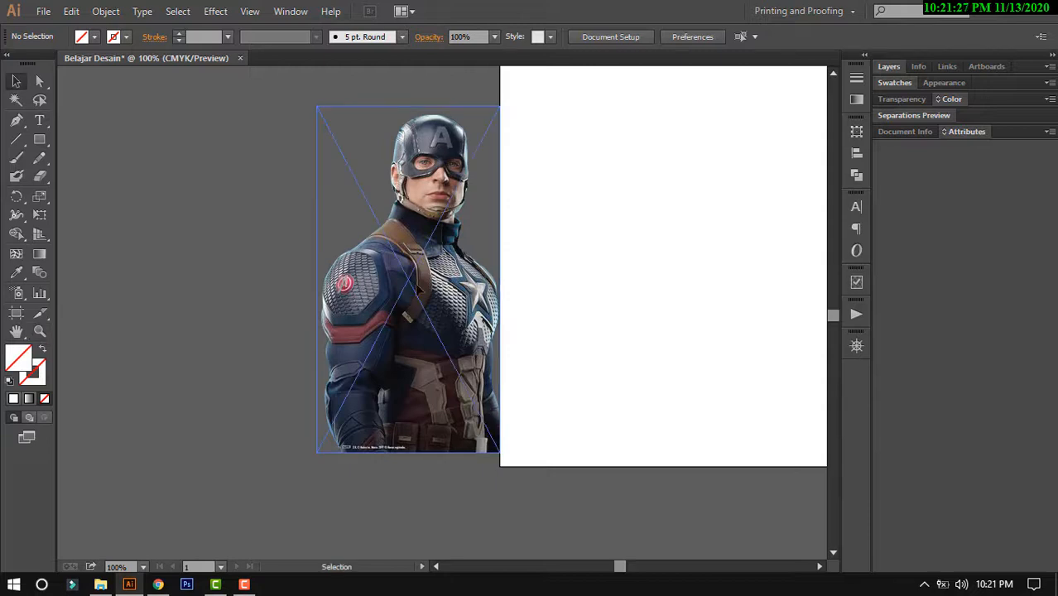
- Shift the cut-out figure away from the white artboard and inspect its clipped edges around the ear, helmet and collar
left_click_drag(408, 301, 368, 320)
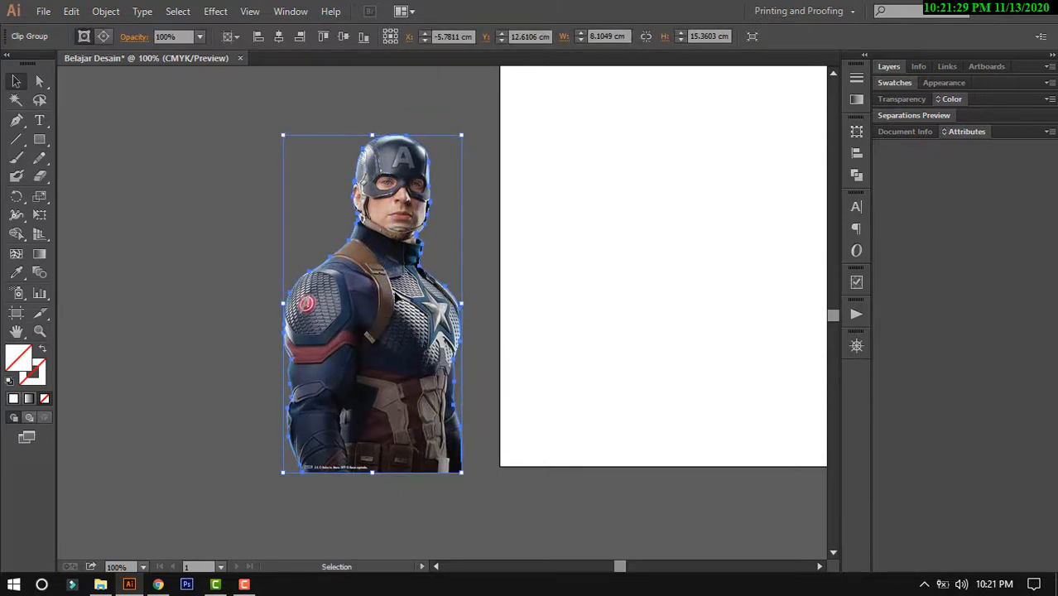
key("z")
left_click_drag(357, 208, 383, 298)
left_click_drag(359, 177, 364, 271)
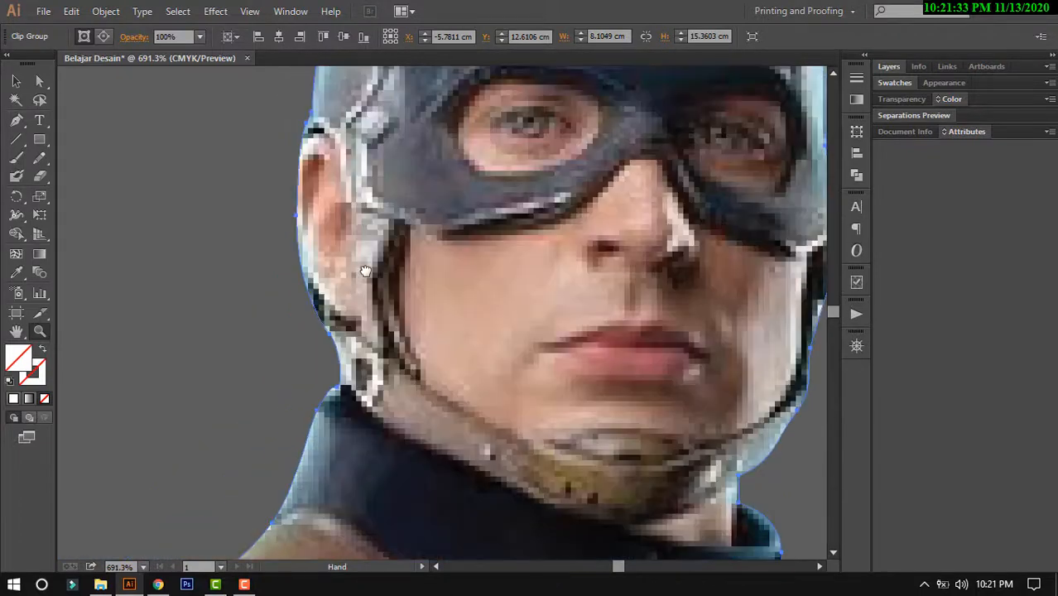
left_click_drag(298, 119, 272, 300)
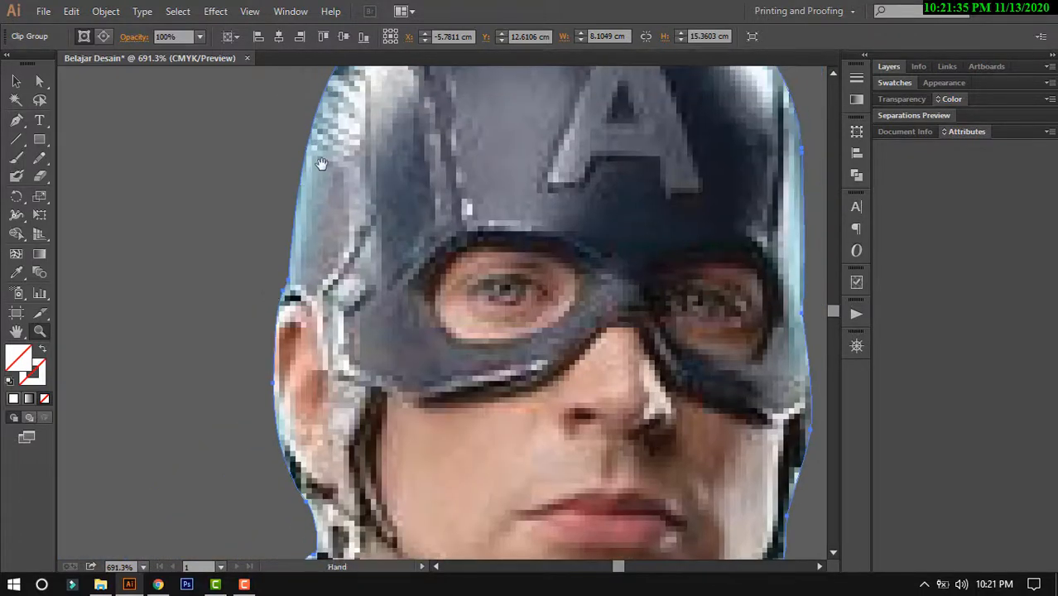
left_click_drag(320, 165, 310, 236)
left_click(317, 245, "alt")
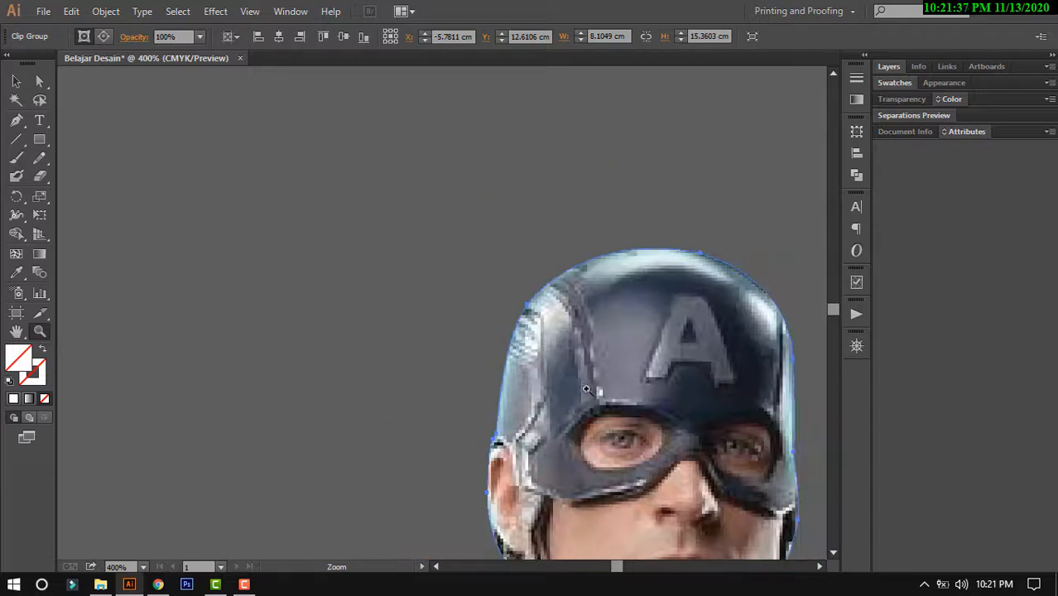
left_click_drag(586, 391, 498, 305)
left_click(523, 347, "alt")
left_click_drag(628, 478, 576, 397)
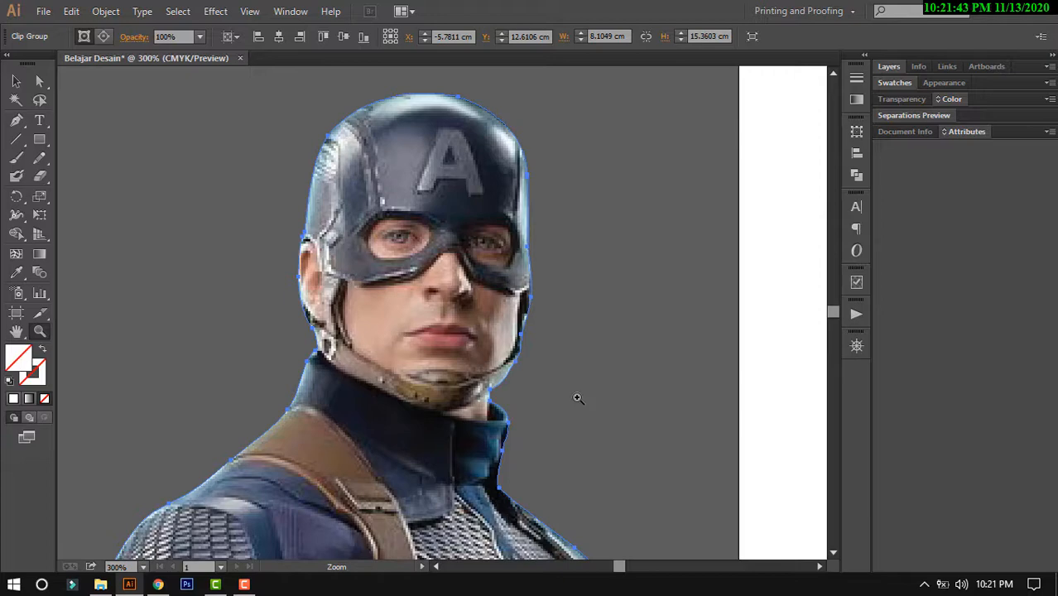
left_click(518, 258, "alt")
left_click(518, 259, "alt")
left_click_drag(482, 360, 588, 128)
left_click(514, 235, "alt")
left_click_drag(567, 259, 425, 266)
- Move the cut-out figure much farther away from the artboard to free the space between them
key("v")
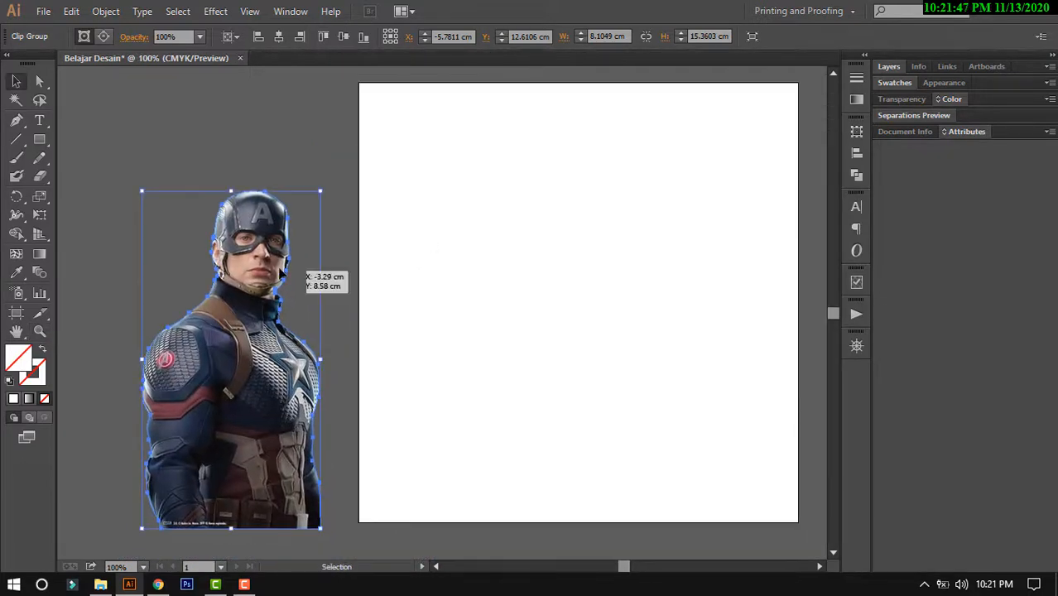
left_click_drag(254, 262, 179, 230)
mouse_move(181, 221)
left_mouse_down()
mouse_move(646, 263)
mouse_move(193, 220)
left_mouse_up()
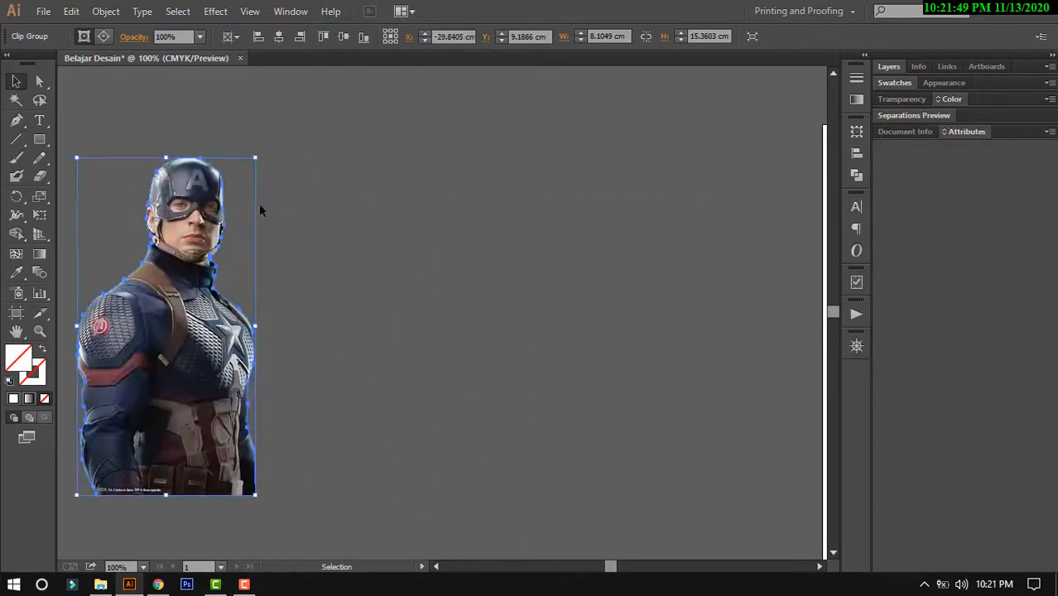
- Place the globe image 97817702608701.jpg from its folder, enlarge it and position it beside the cut-out figure
left_click(101, 585)
left_click_drag(447, 232, 596, 294)
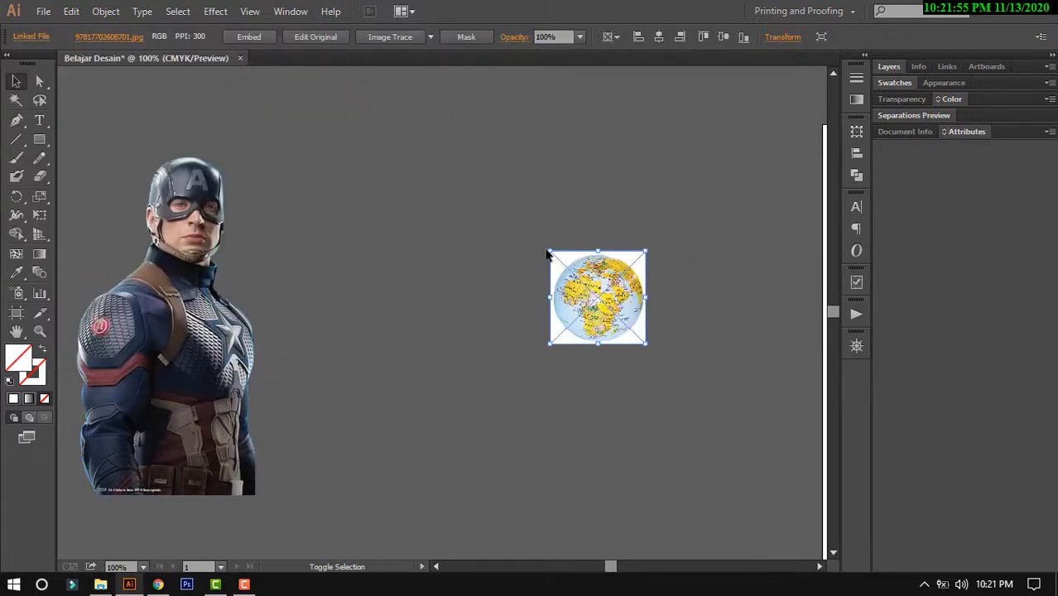
left_click_drag(547, 255, 425, 130)
left_click_drag(620, 263, 497, 342)
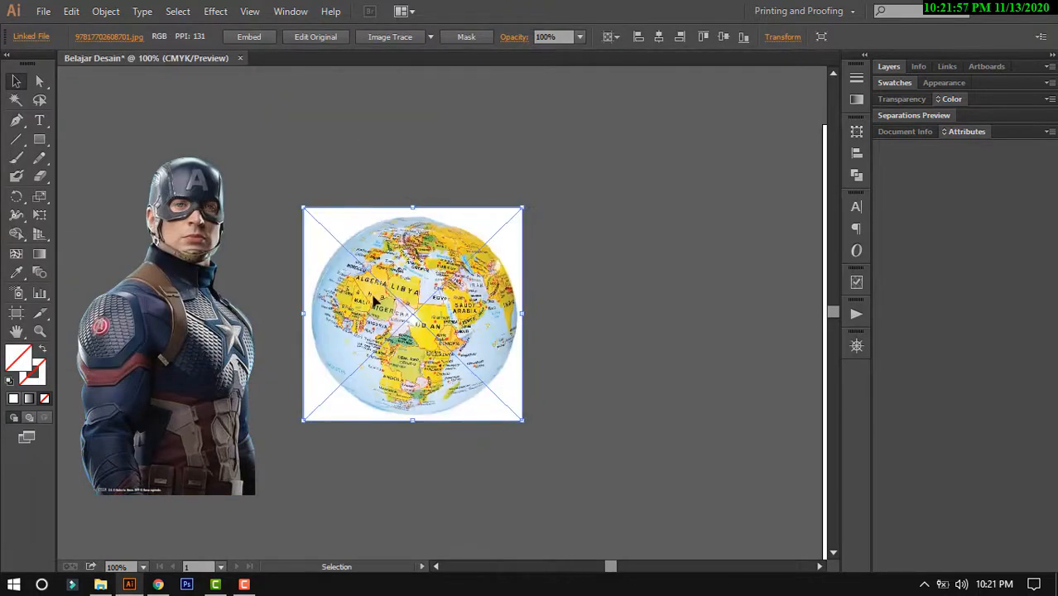
- Draw a circle about 9.9 cm across around the globe with the Ellipse tool and give it a red stroke
left_click(37, 140)
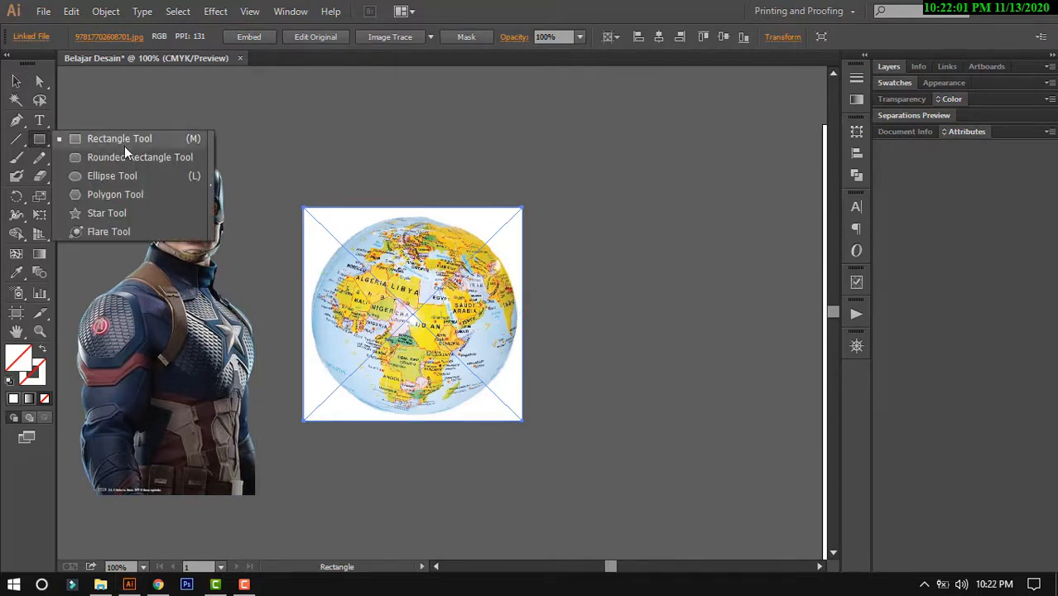
left_click(122, 176)
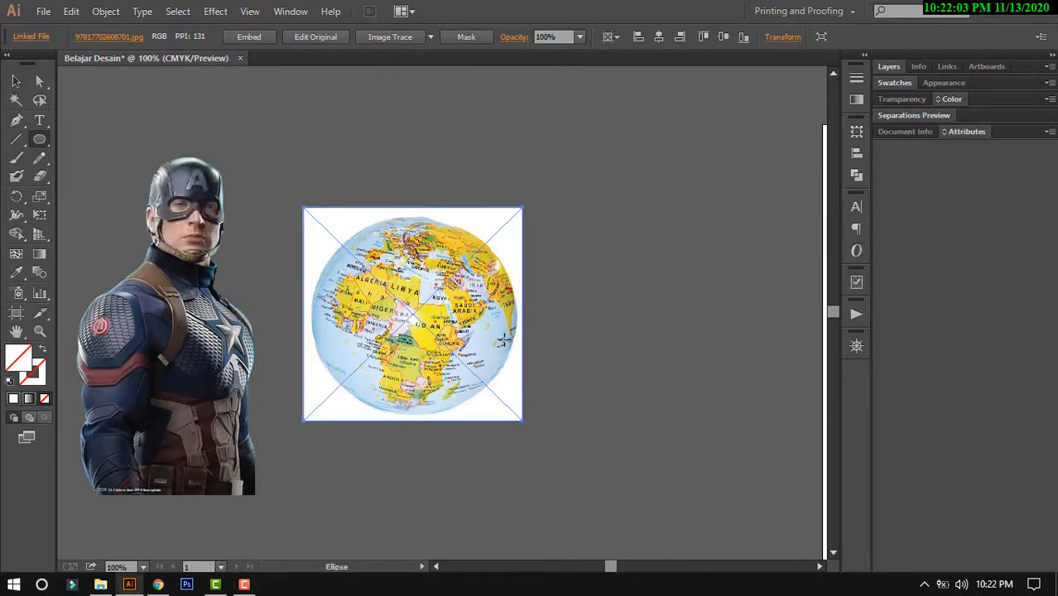
left_click_drag(296, 210, 515, 424)
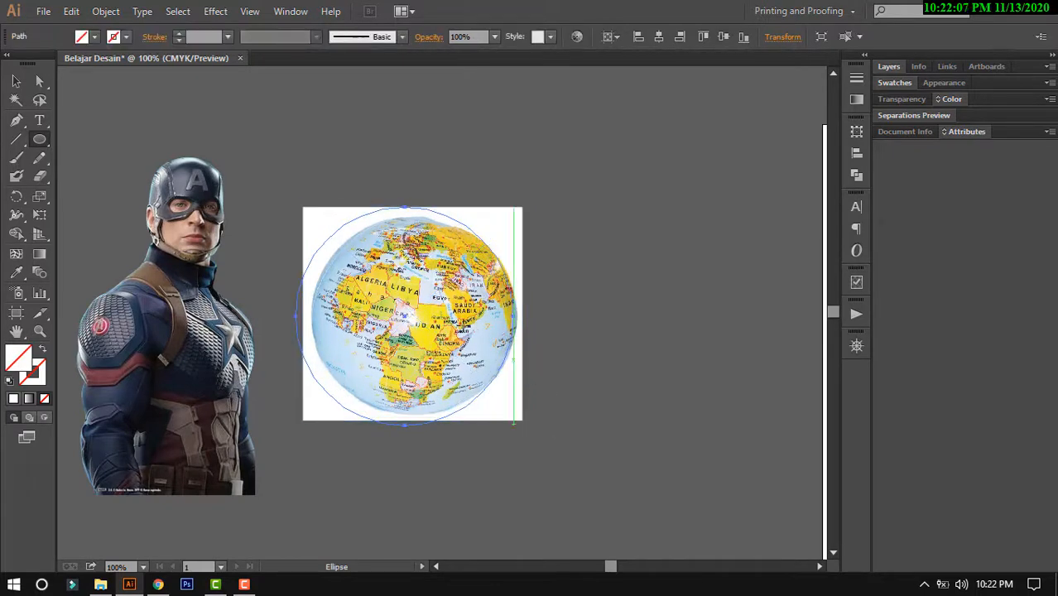
left_click(94, 37)
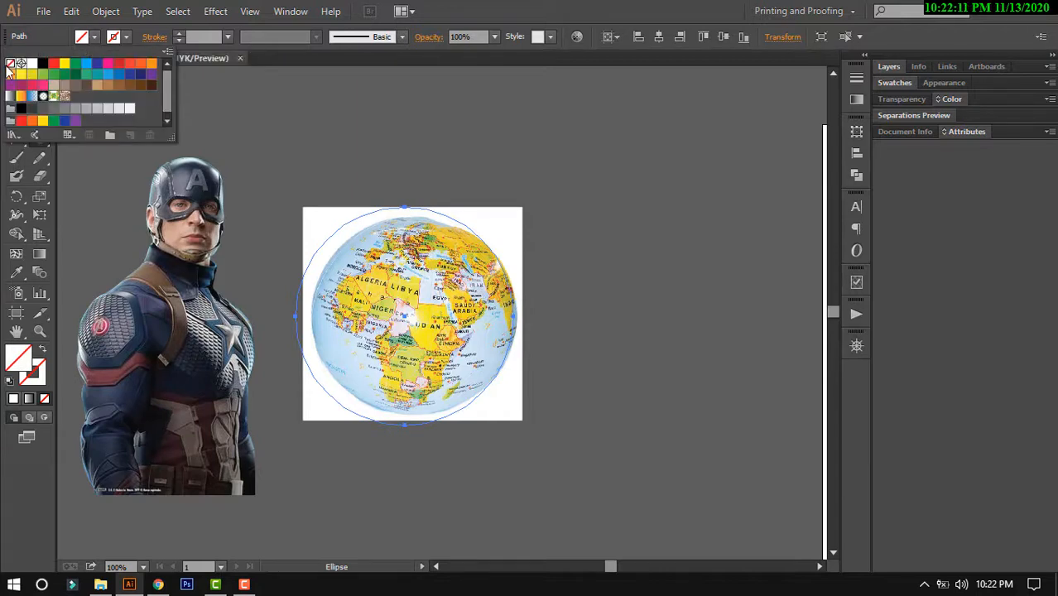
left_click(120, 39)
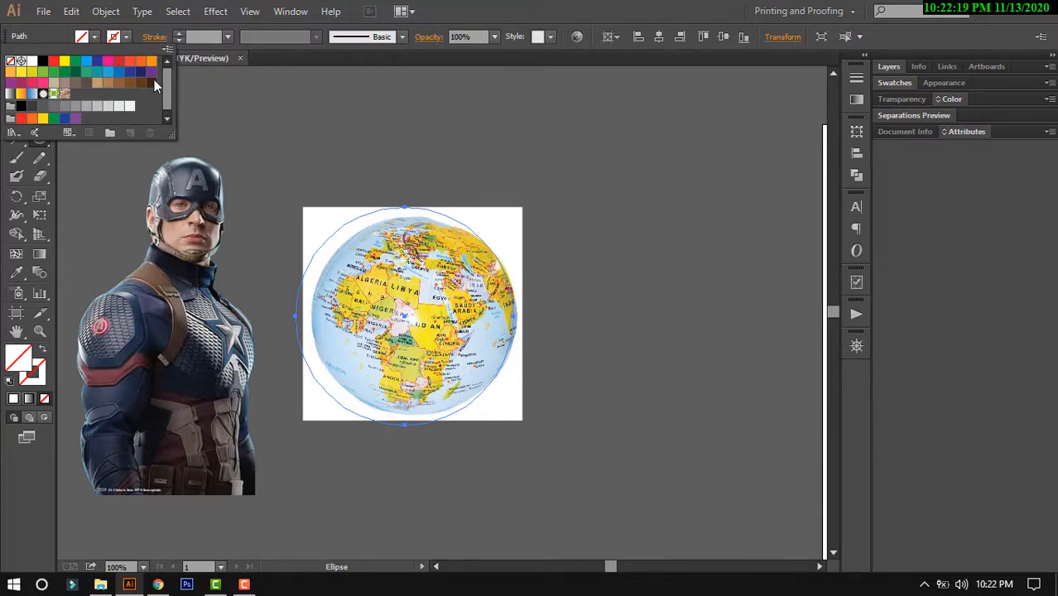
left_click(53, 61)
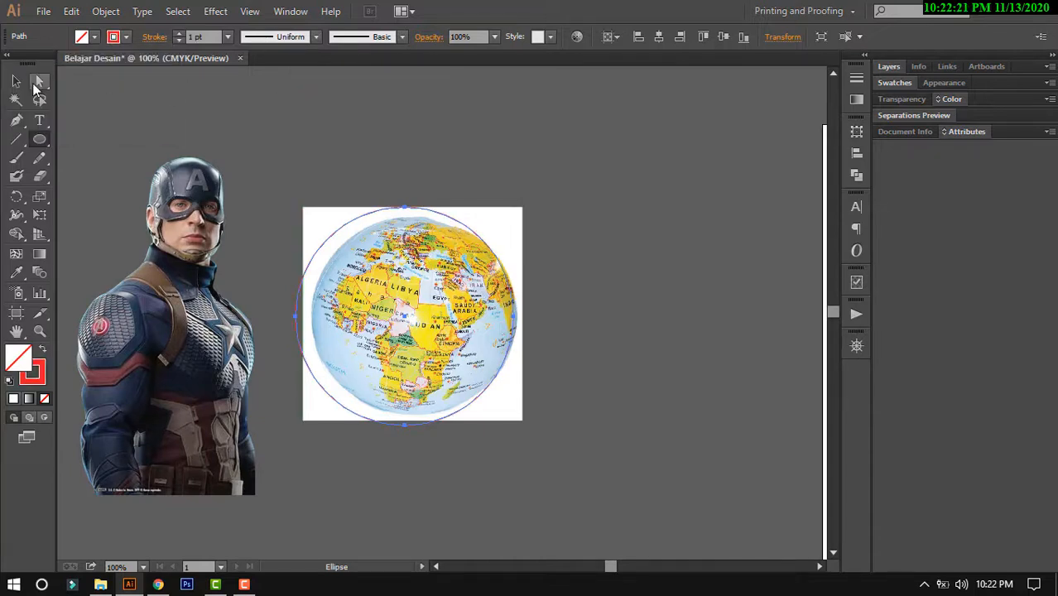
- Align the red circle and the globe image by their vertical centres and right edges, and deselect them
left_click(16, 80)
left_click(440, 313, "shift")
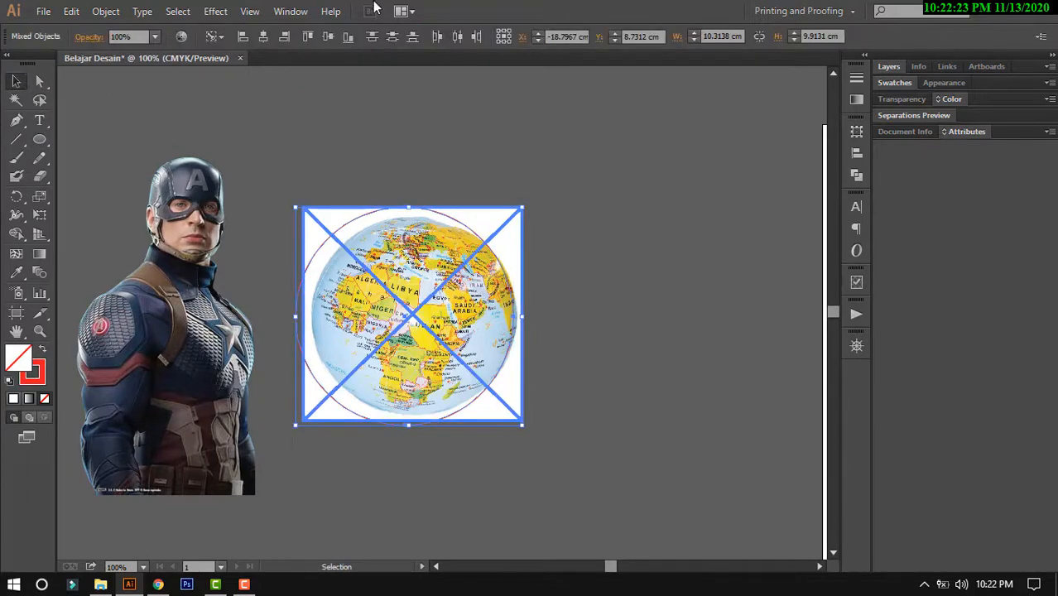
left_click(328, 36)
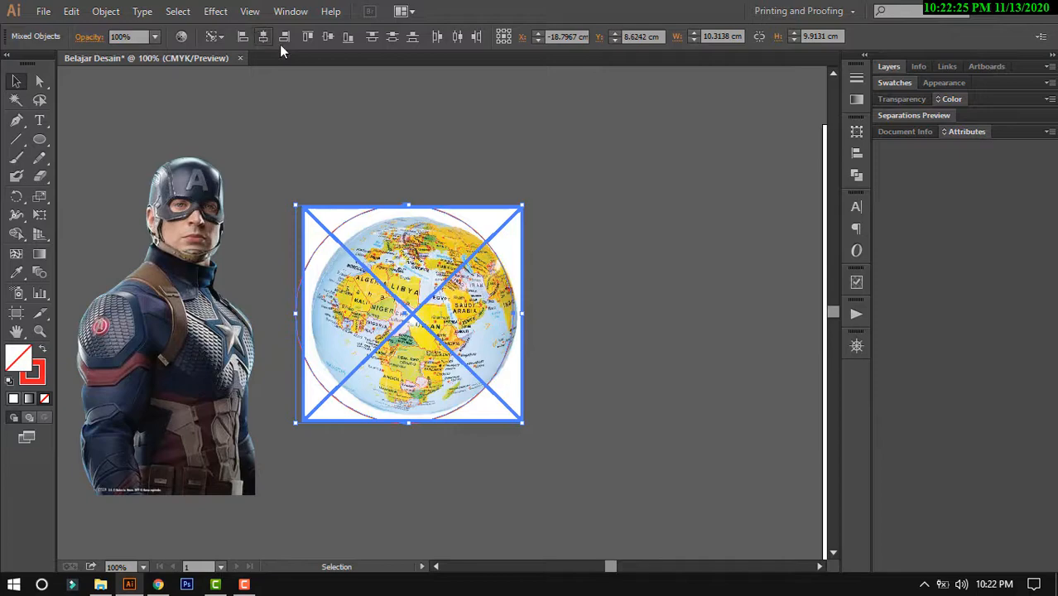
left_click(284, 36)
left_click(540, 180)
- Resize the red circle on all four sides until it fits tightly around the globe's edge
key("z")
scroll(359, 137, "down", 1)
left_click_drag(325, 133, 580, 451)
left_click_drag(547, 348, 568, 366)
key("v")
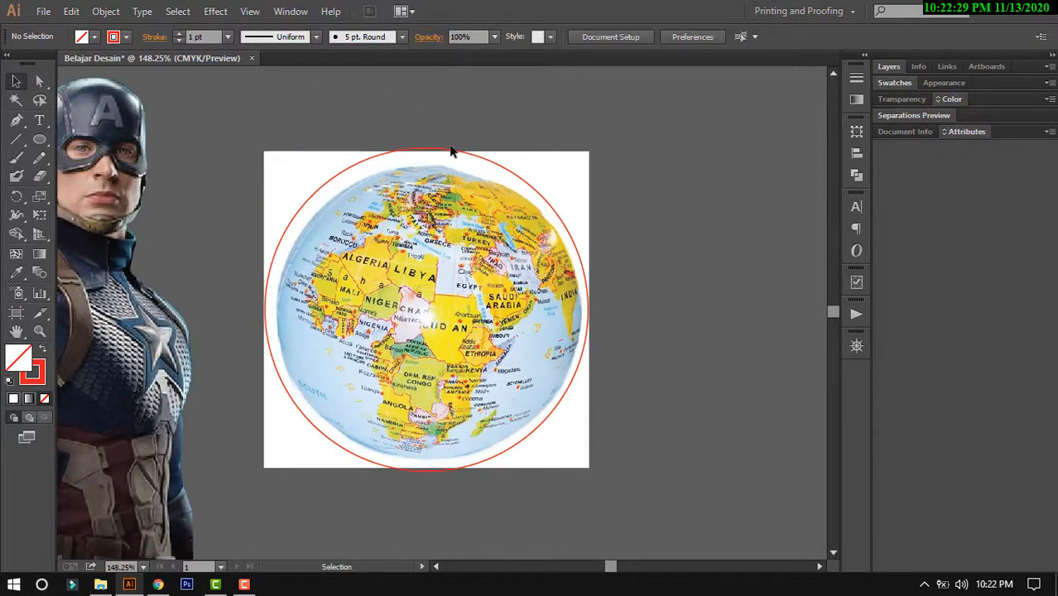
left_click(456, 153)
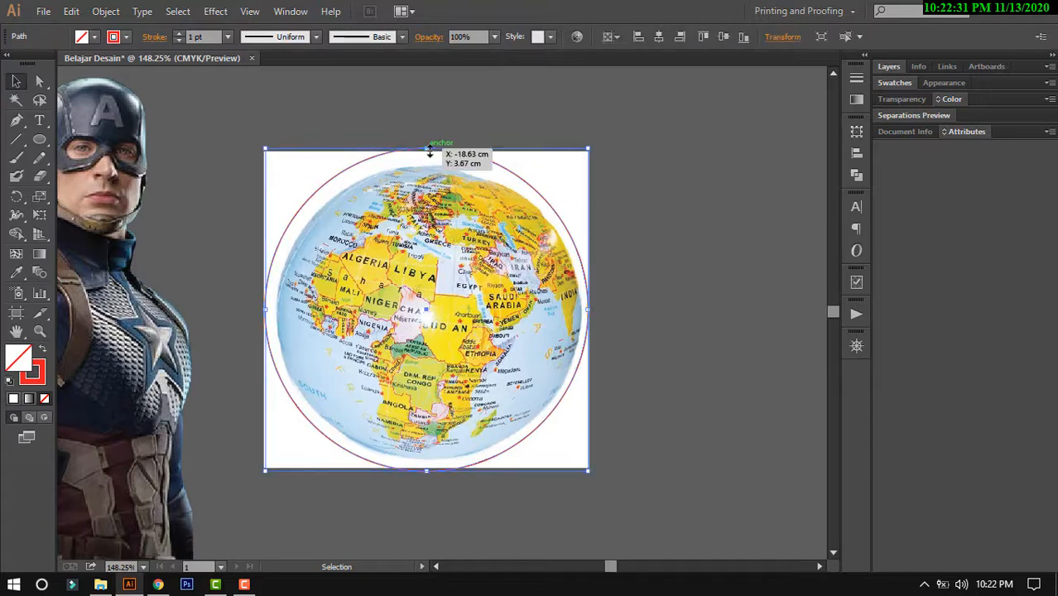
left_click(433, 139)
left_click(428, 151)
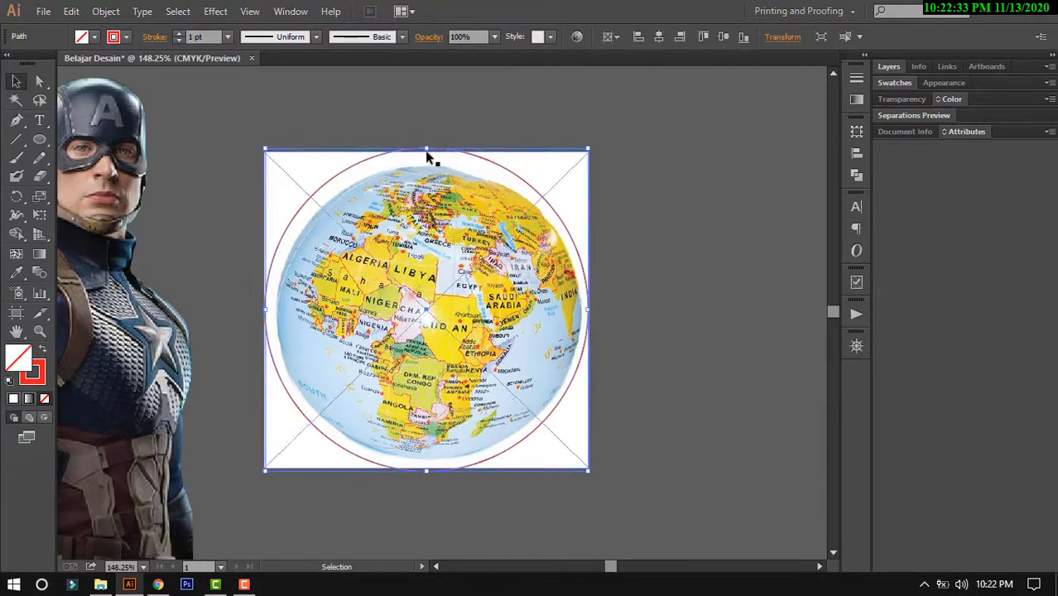
left_click_drag(428, 152, 428, 167)
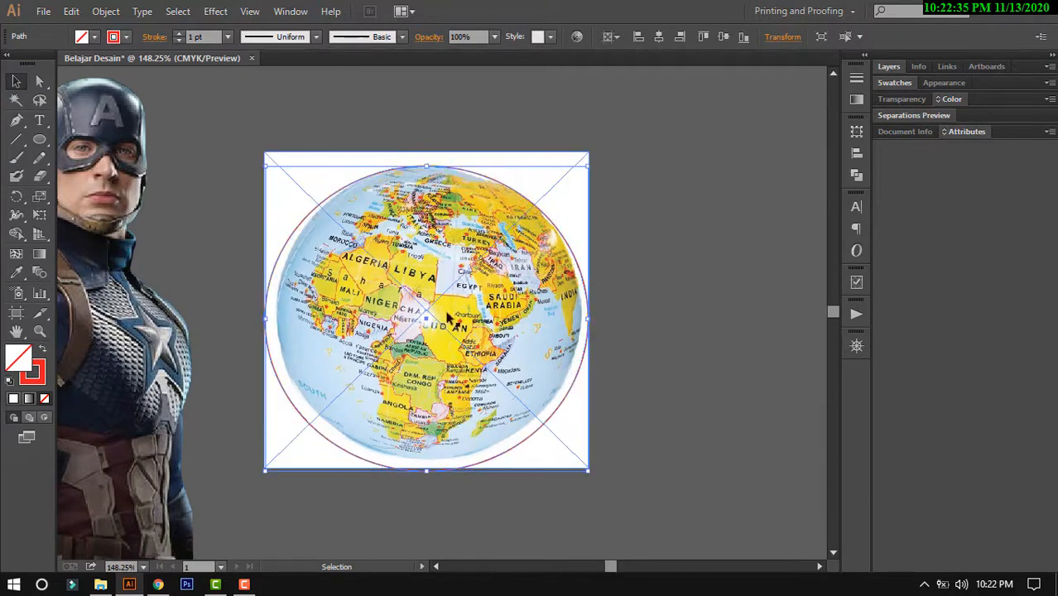
left_click_drag(427, 472, 433, 462)
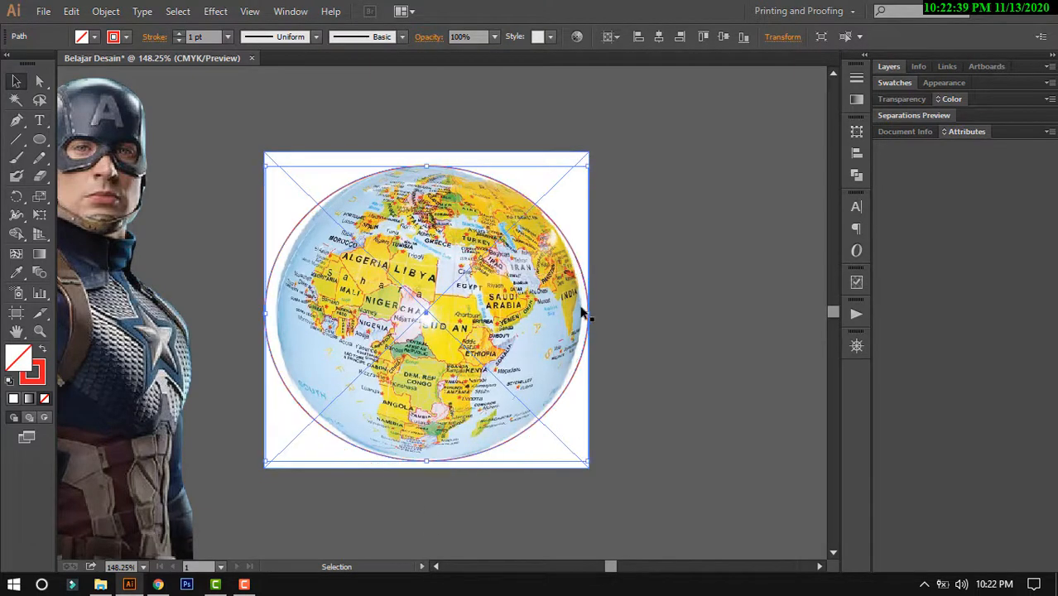
left_click_drag(588, 314, 583, 316)
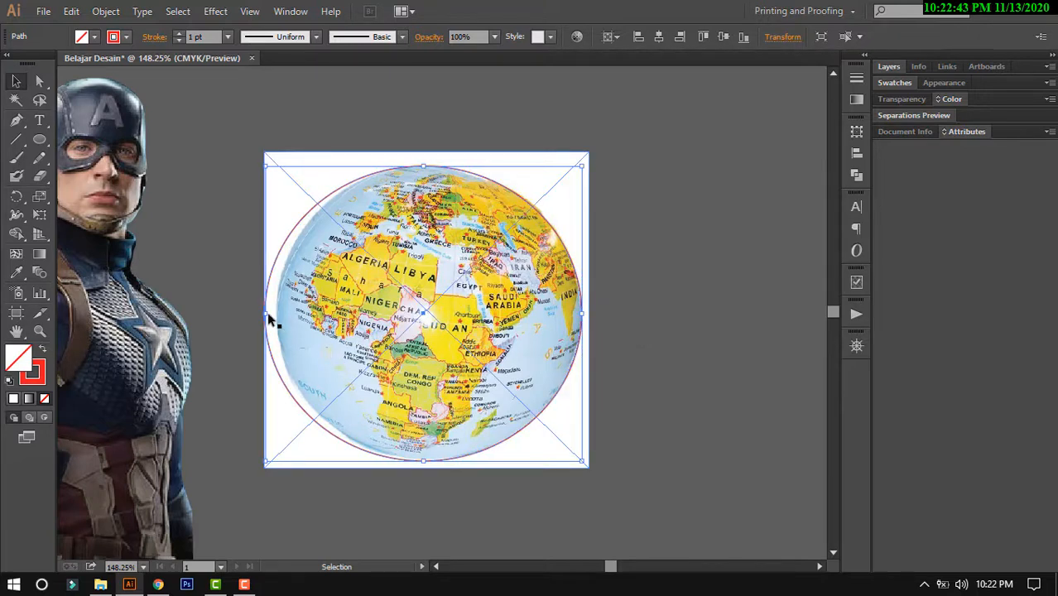
left_click_drag(265, 313, 278, 313)
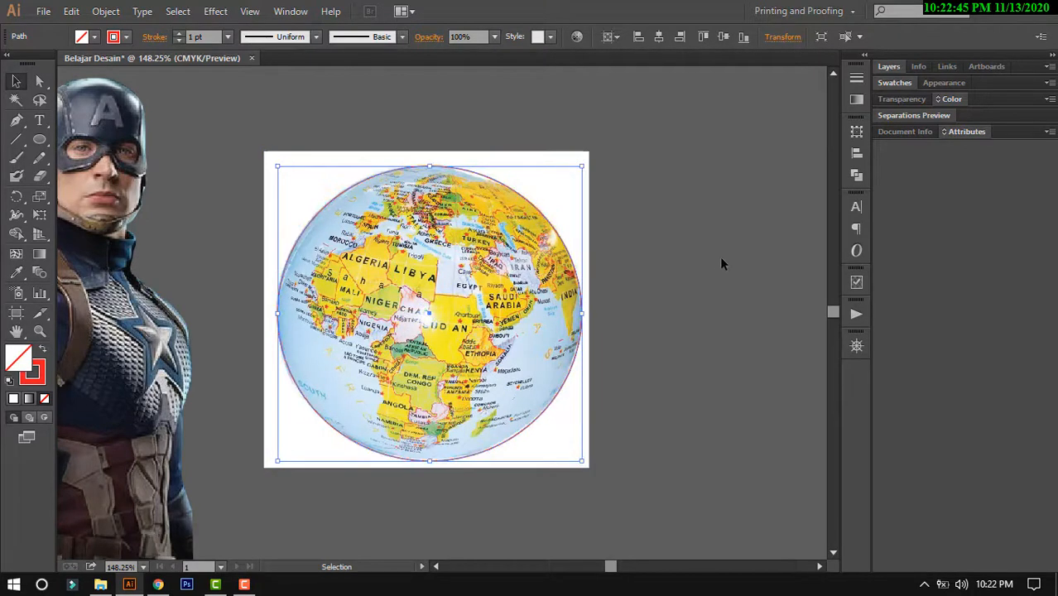
- Make a clipping mask from the red circle and the globe image to cut out the globe, and deselect the result
left_click(719, 257)
left_click_drag(586, 151, 359, 418)
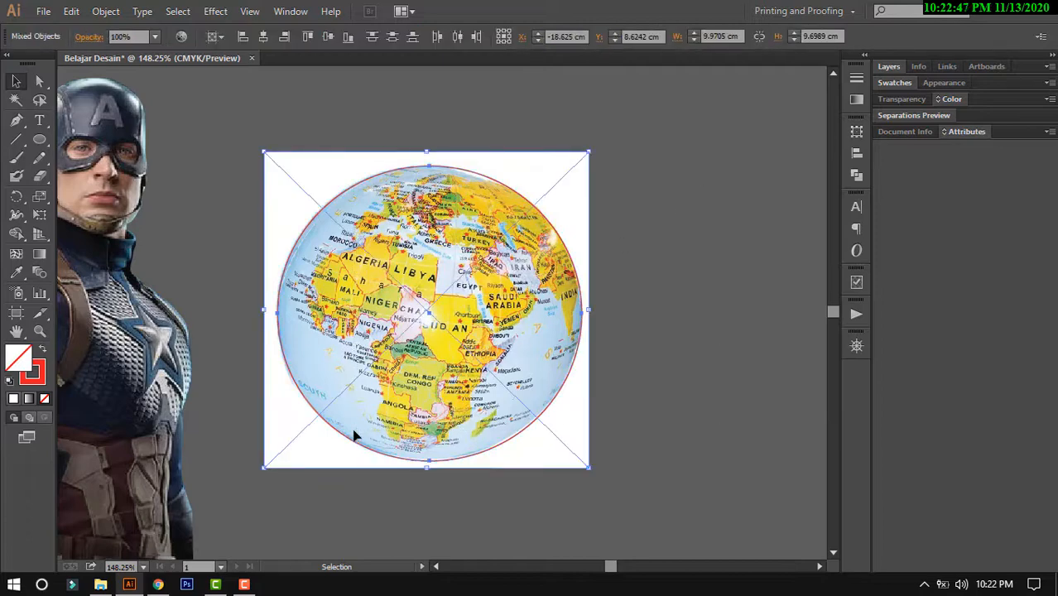
right_click(415, 254)
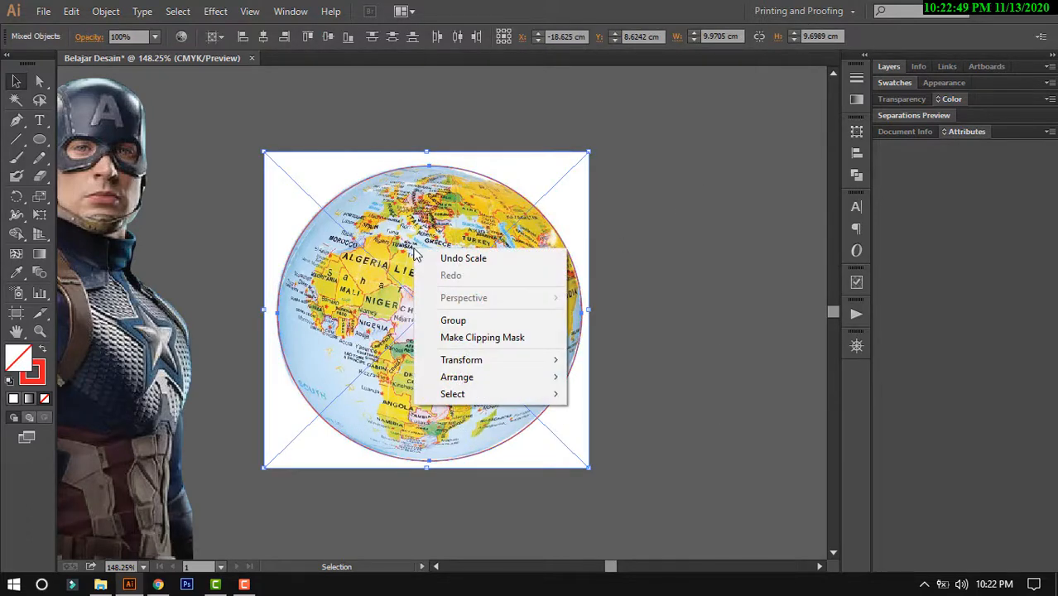
left_click(507, 337)
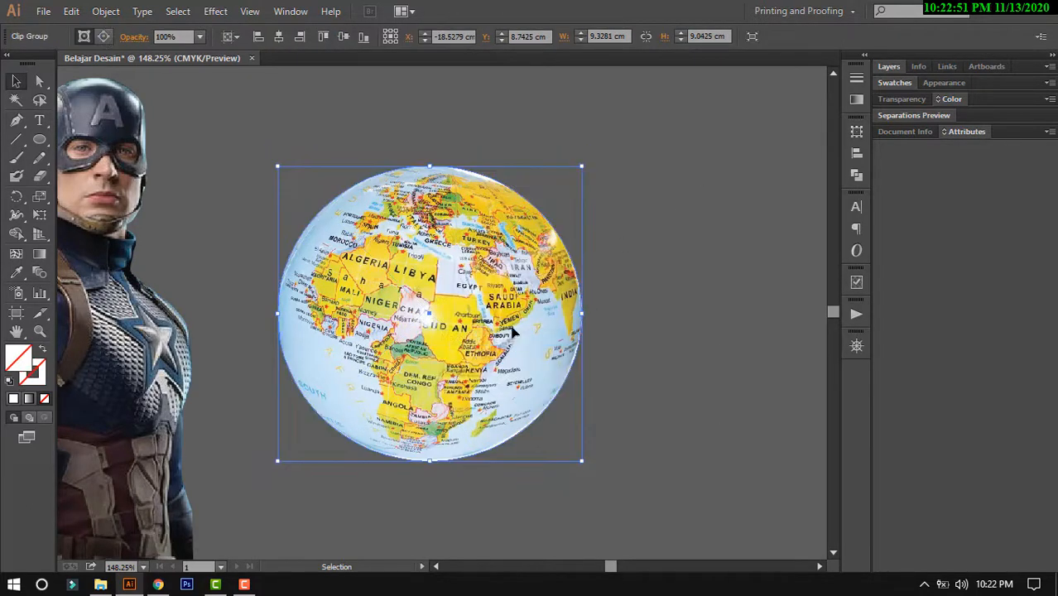
left_click(699, 310)
key("z")
left_click(629, 305, "alt")
left_click(627, 307, "alt")
left_click_drag(344, 320, 546, 321)
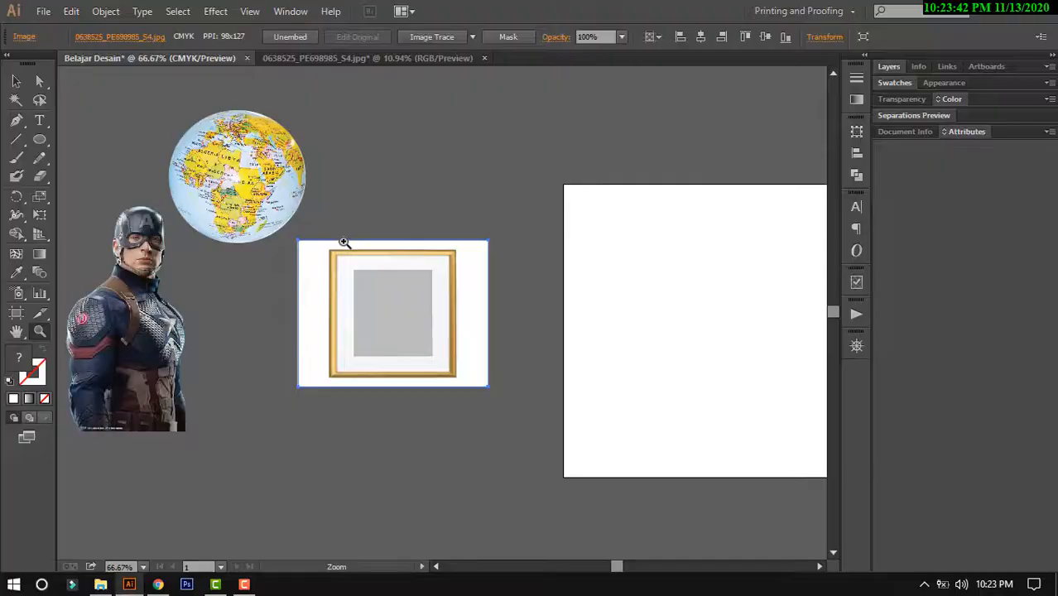
- Try to draw a rectangle along the outer edge of the gold picture frame with the Rectangle tool, and cancel it
key("ctrl+plus")
left_click_drag(571, 423, 641, 405)
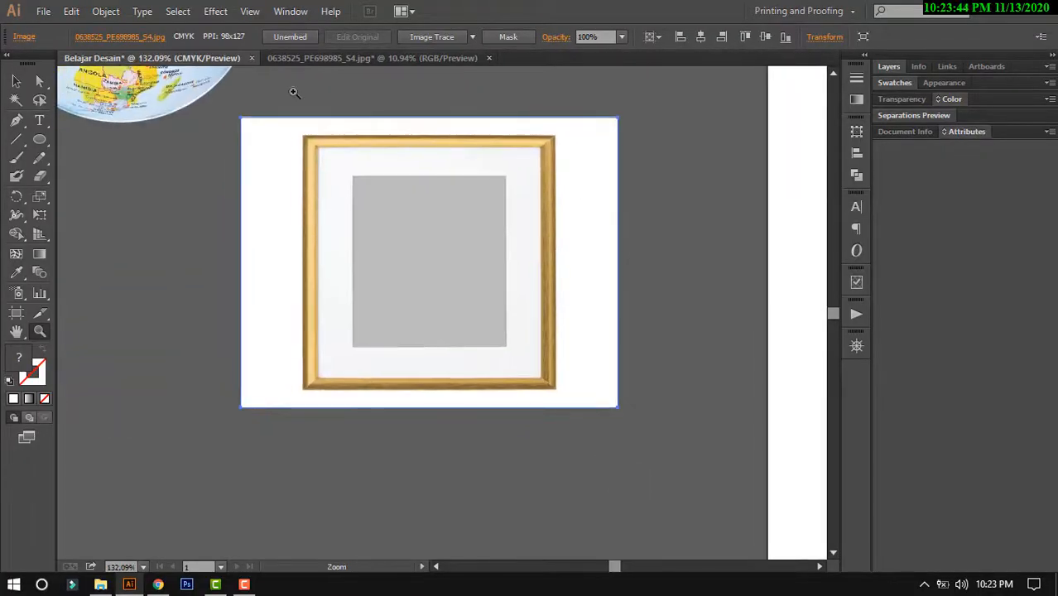
left_click(41, 139)
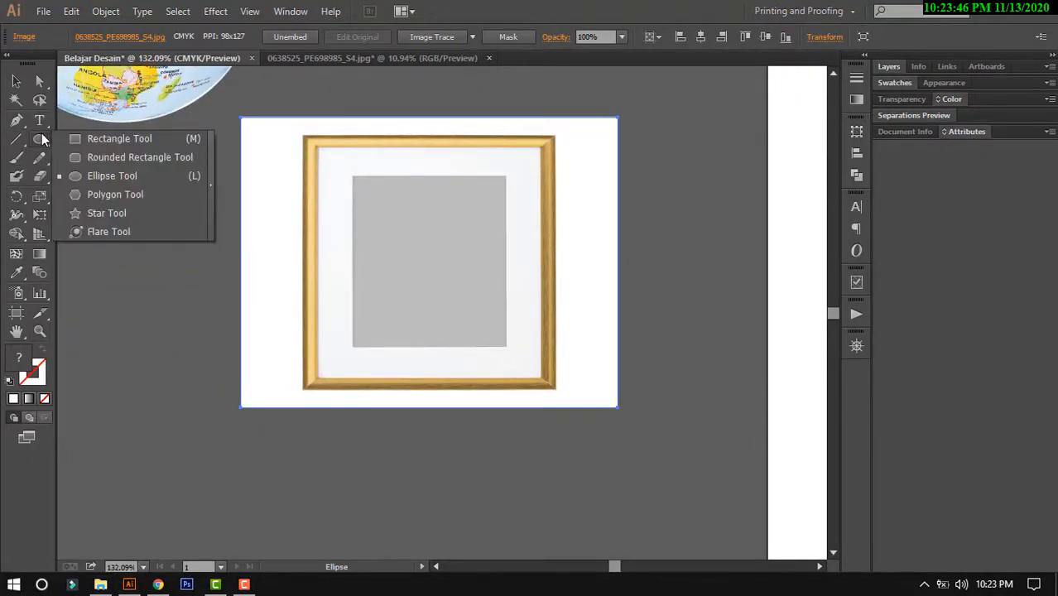
left_click(128, 138)
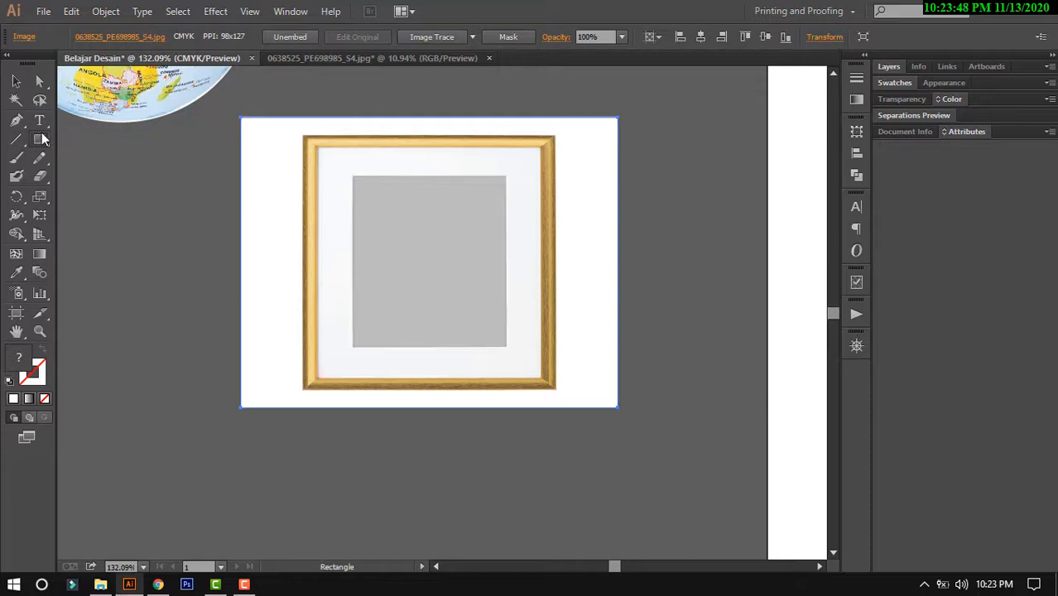
left_click(43, 139)
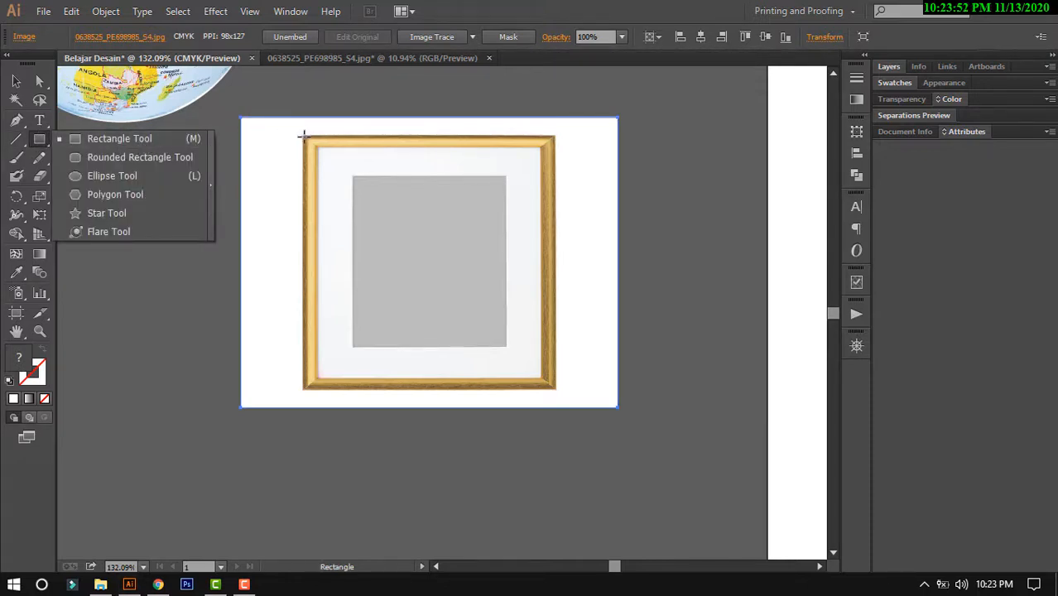
left_click_drag(303, 135, 555, 392)
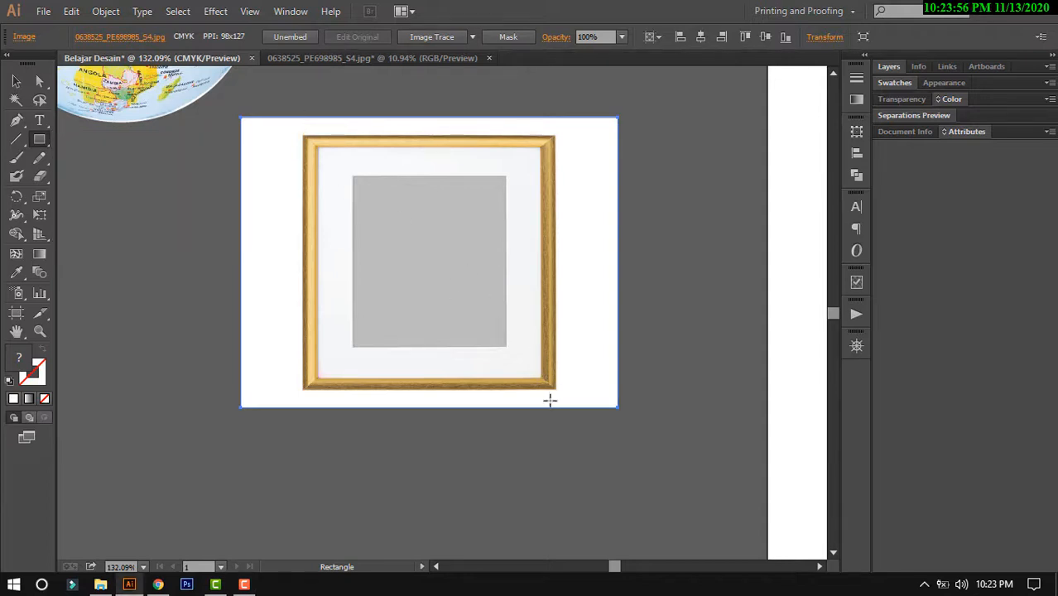
left_click(380, 344)
left_click(564, 318)
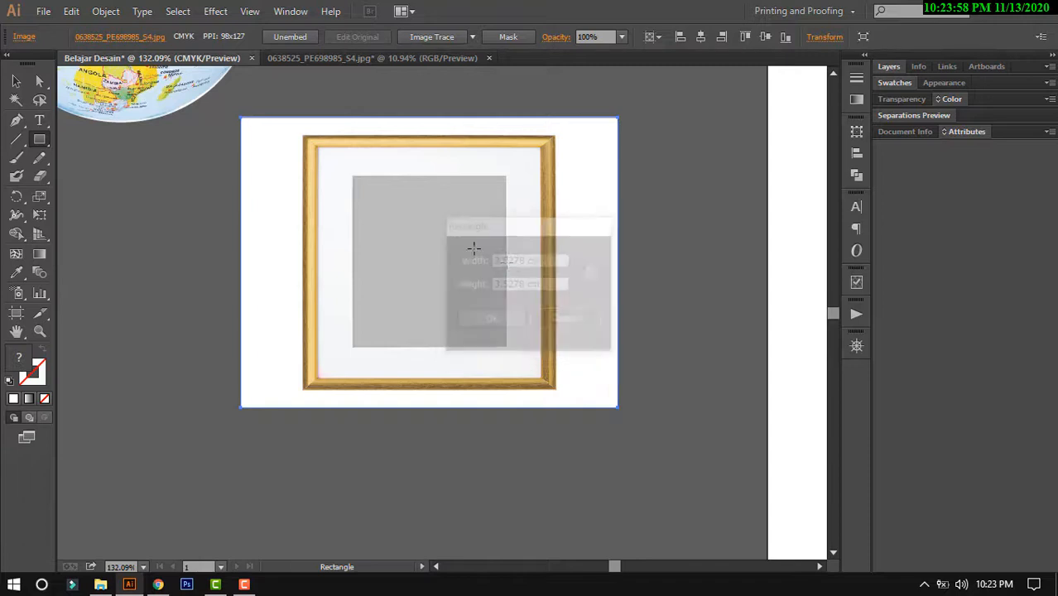
left_click(16, 81)
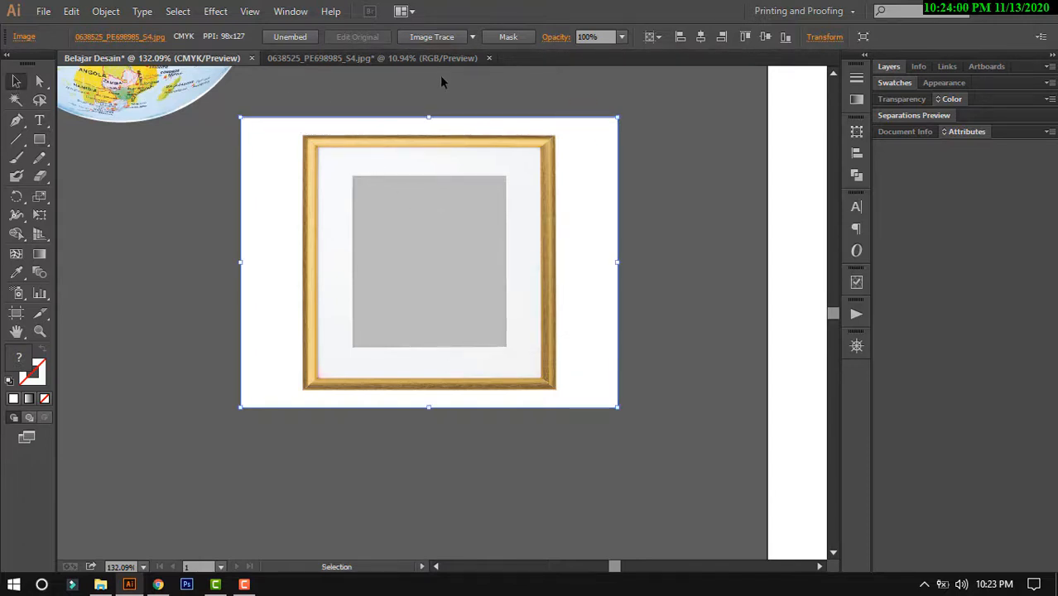
- Deselect the frame photo and set the drawing colours to a CMYK Red stroke with no fill
left_click_drag(434, 142, 324, 257)
left_click(382, 163)
left_click_drag(436, 120, 461, 93)
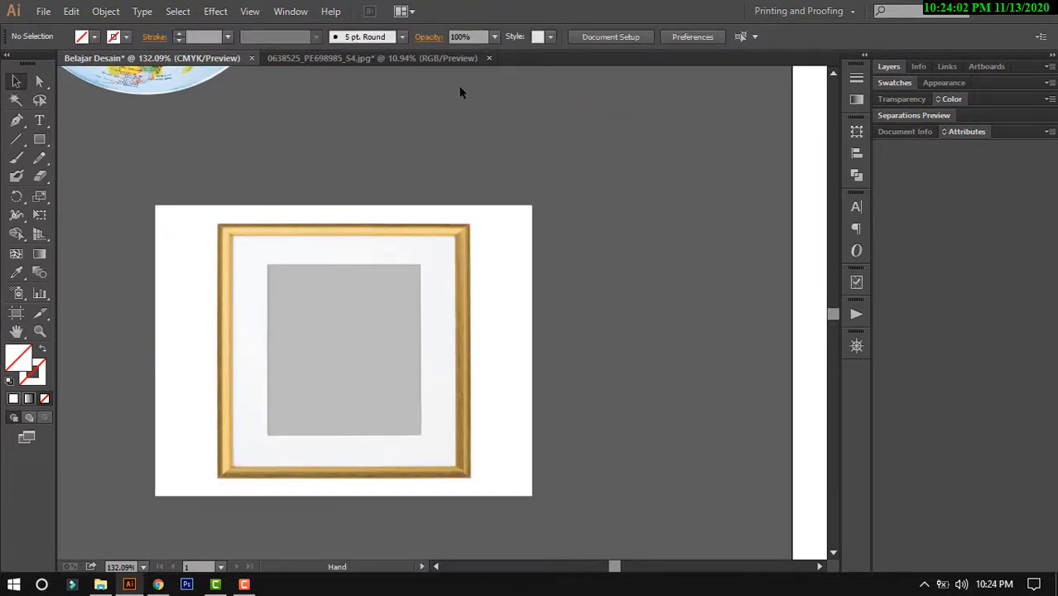
left_click(95, 37)
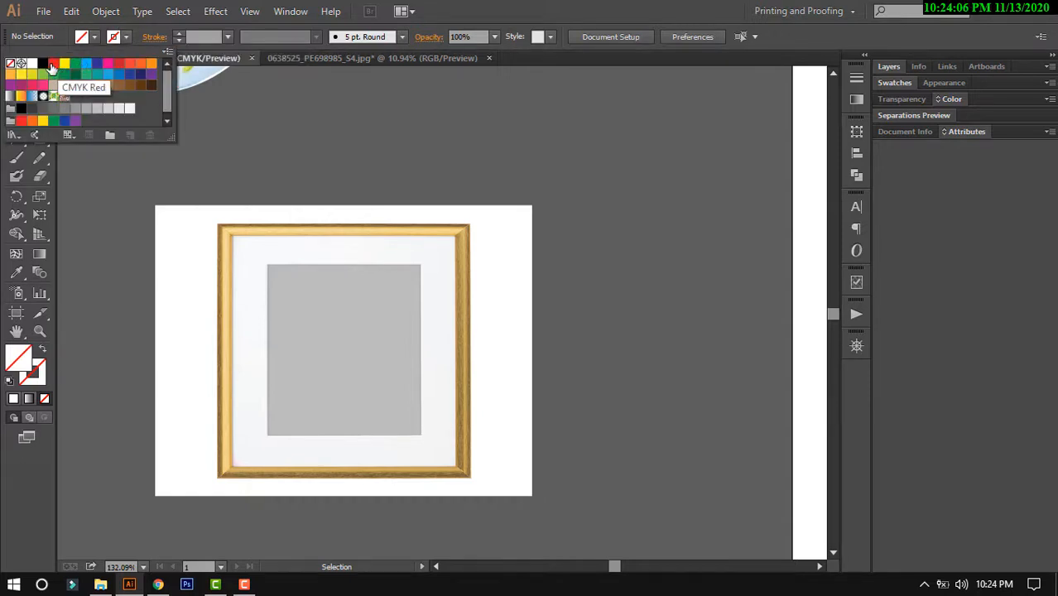
left_click(52, 66)
left_click(89, 40)
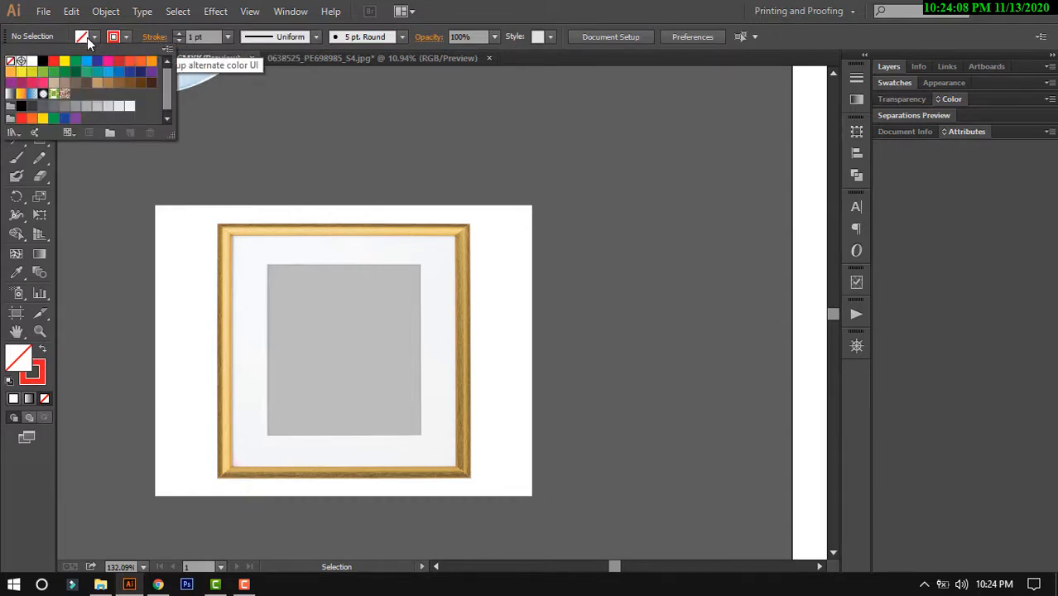
left_click(88, 40)
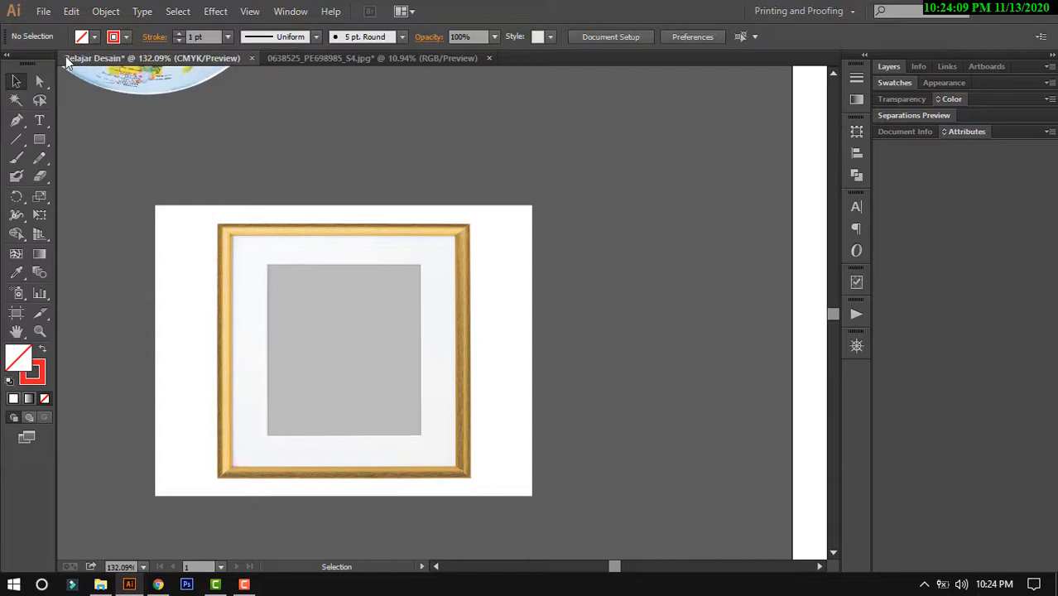
- Draw a rectangle about 8.65 by 8.7 cm along the outer edge of the gold picture frame, and deselect it
left_click(37, 141)
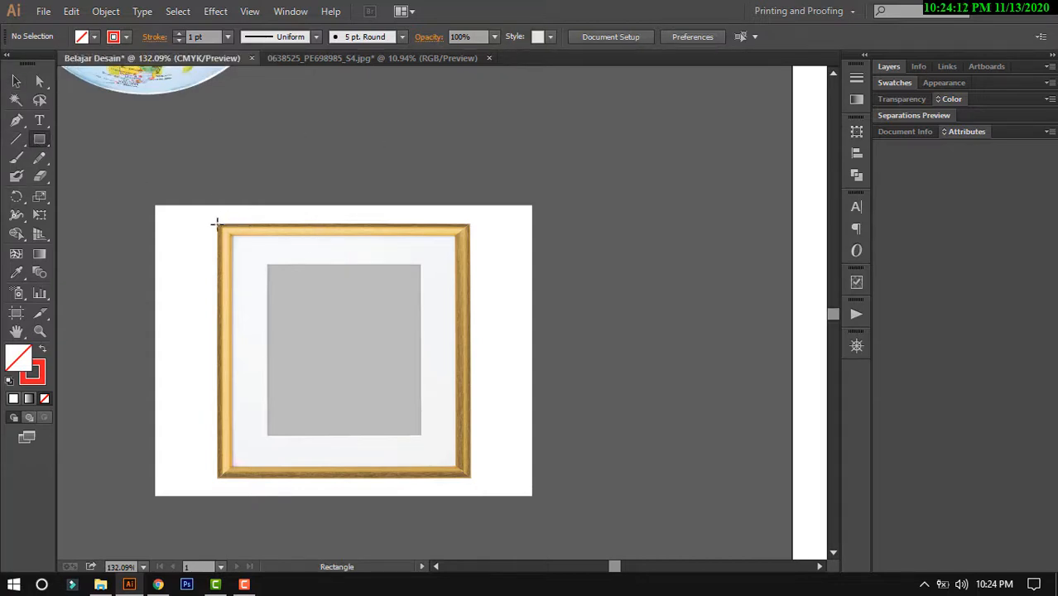
left_click_drag(216, 222, 470, 471)
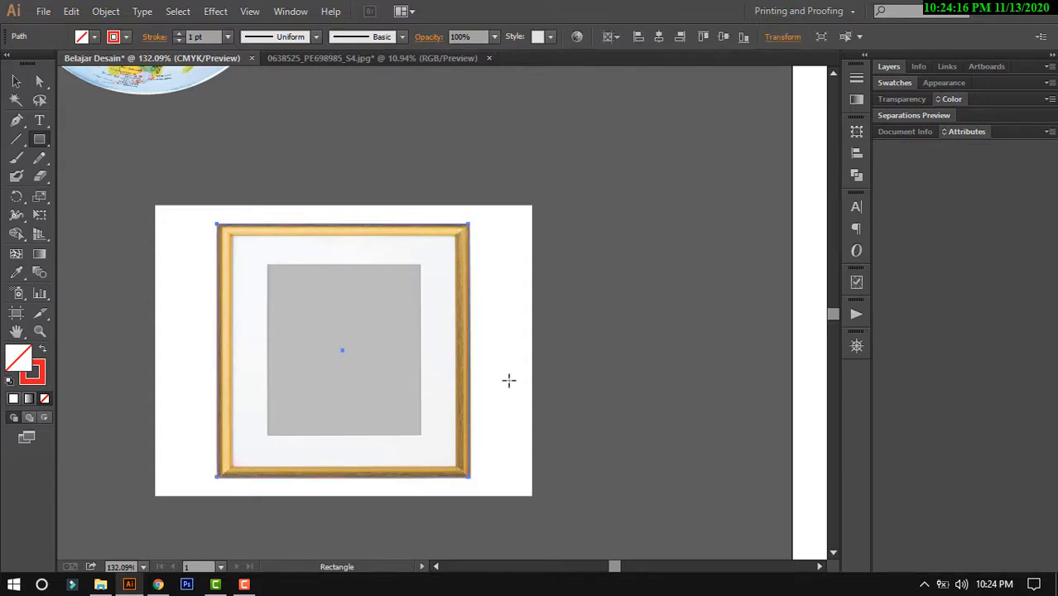
key("v")
left_click(633, 274)
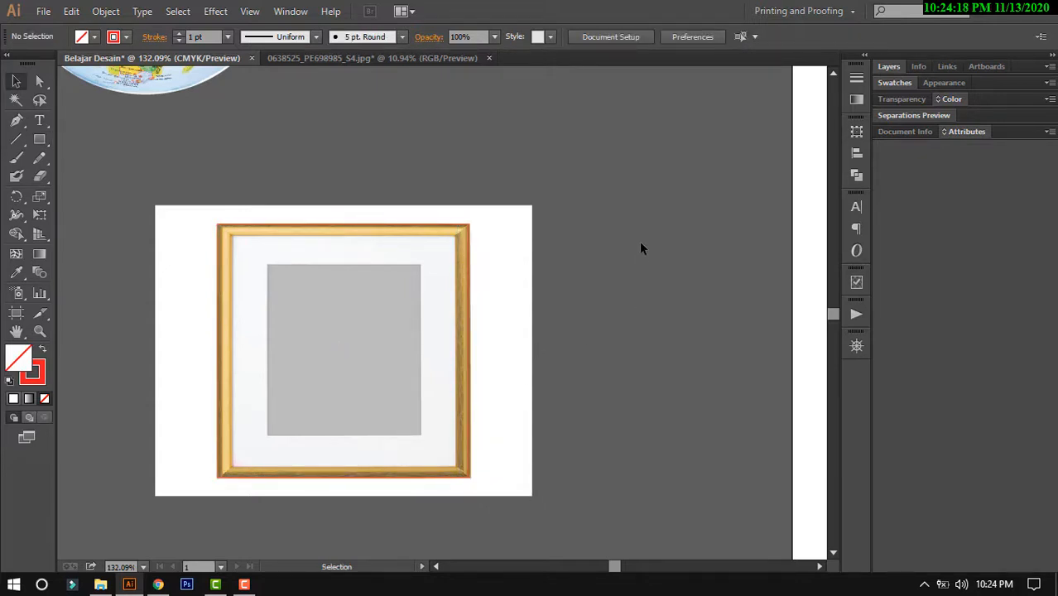
- Make a clipping mask from the red rectangle and the picture frame photo to cut out the frame
left_click_drag(638, 243, 307, 418)
right_click(357, 292)
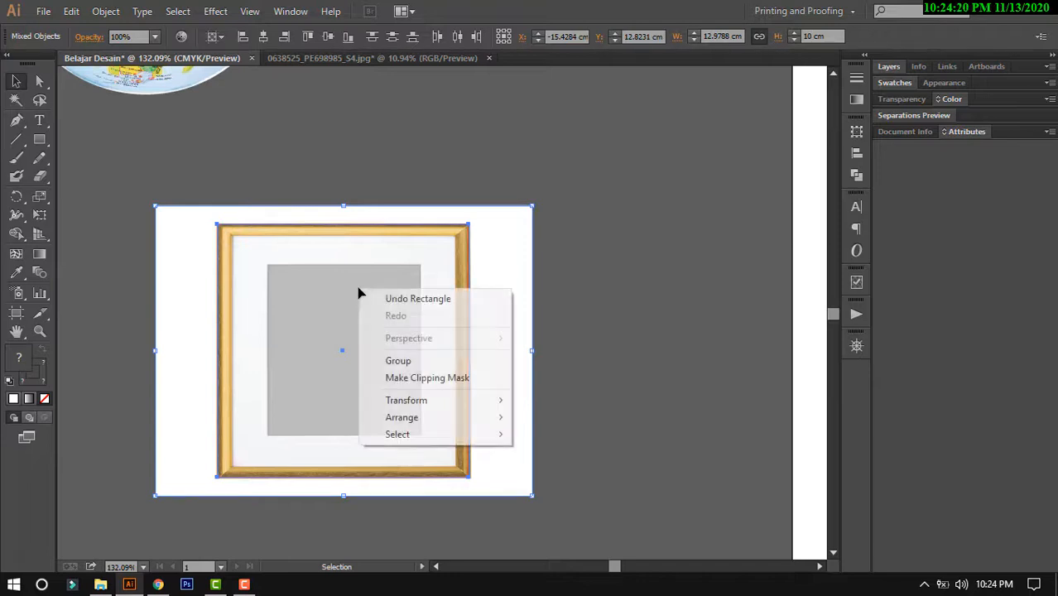
left_click(420, 386)
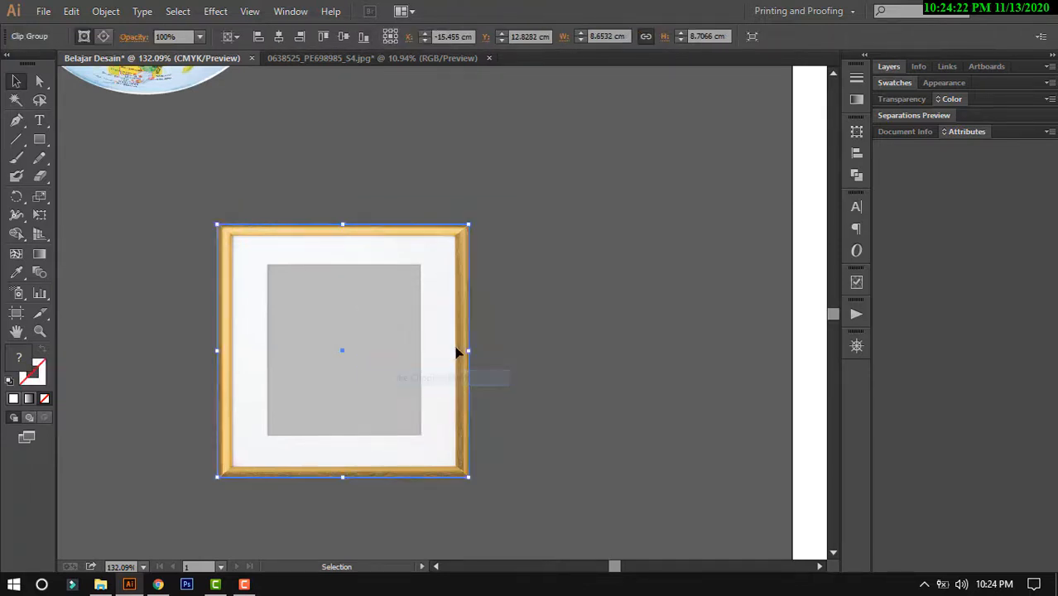
- Scale down the cut-out picture frame and rearrange the frame and the globe beside the Captain America figure
key("z")
left_click(463, 324, "alt")
left_click(462, 323, "alt")
left_click_drag(462, 324, 530, 348)
key("v")
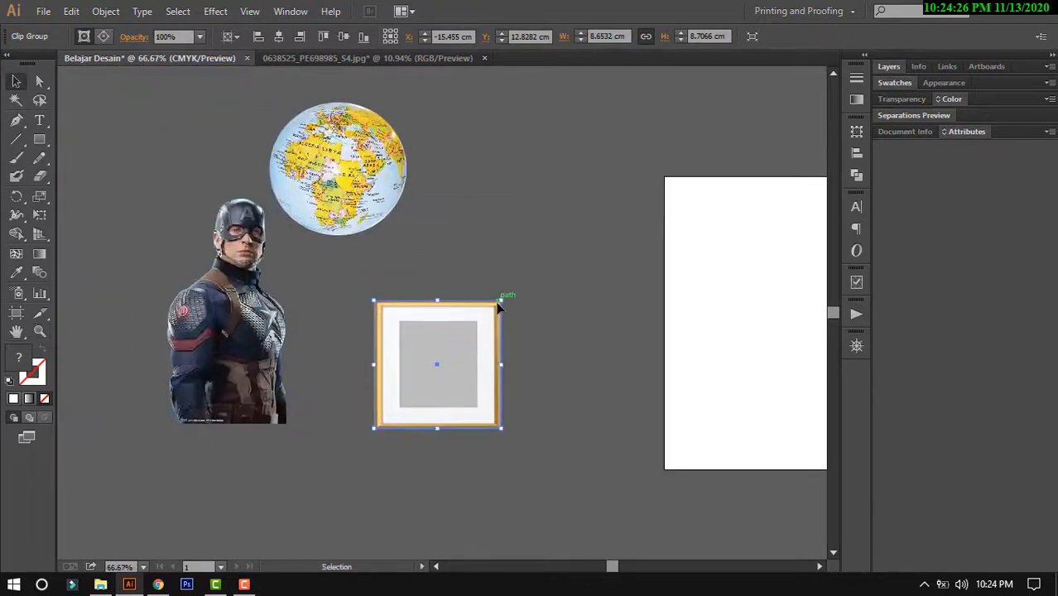
left_click_drag(503, 300, 390, 288)
left_click(364, 173)
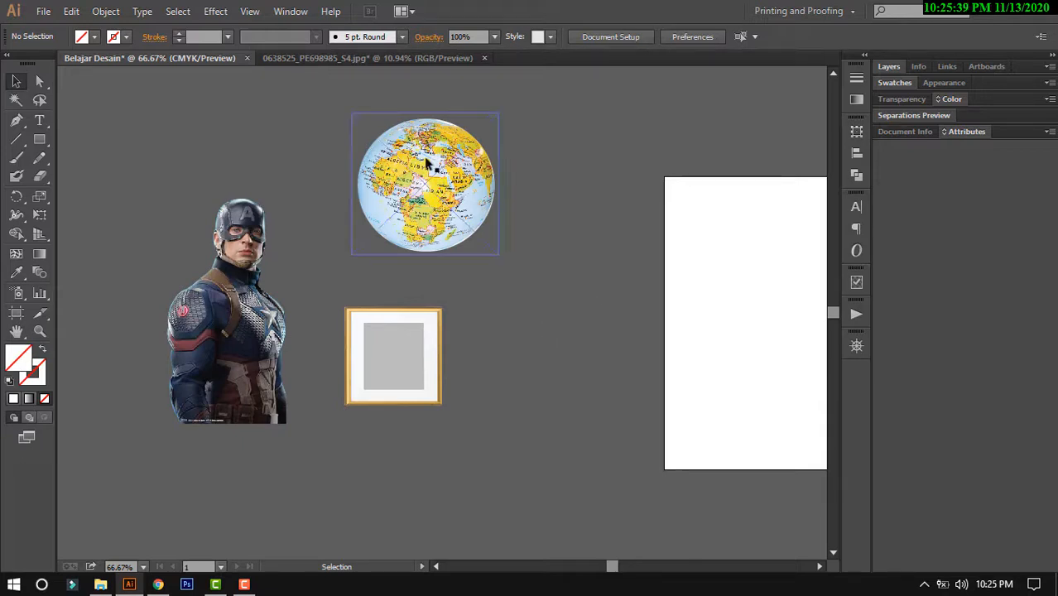
- Select the Captain America cut-out and inspect it with the globe and frame cut-outs at 100% zoom
key("z")
left_click_drag(115, 136, 538, 451)
left_click(16, 81)
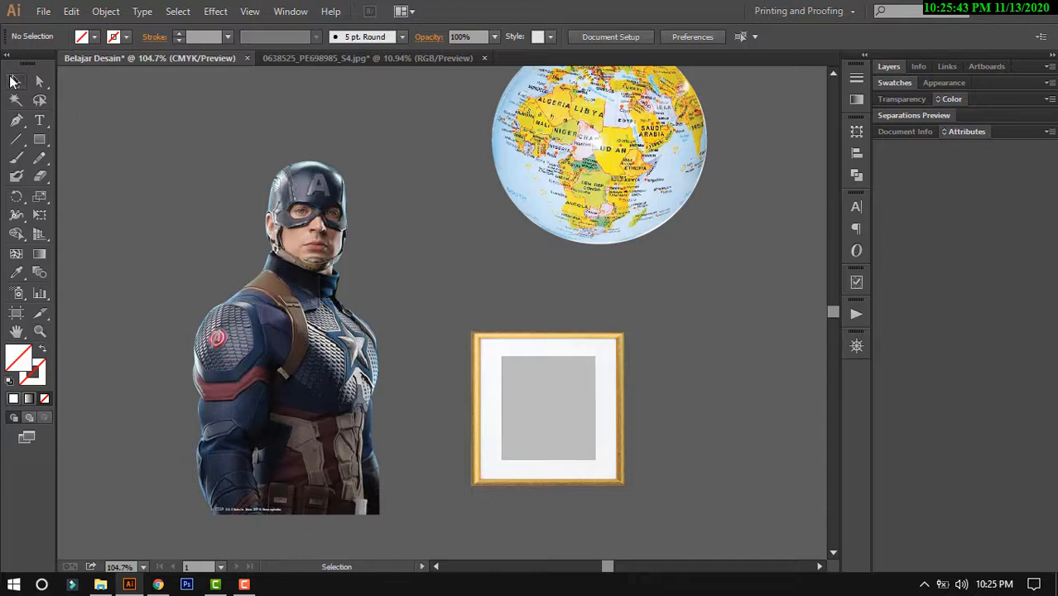
left_click(329, 179)
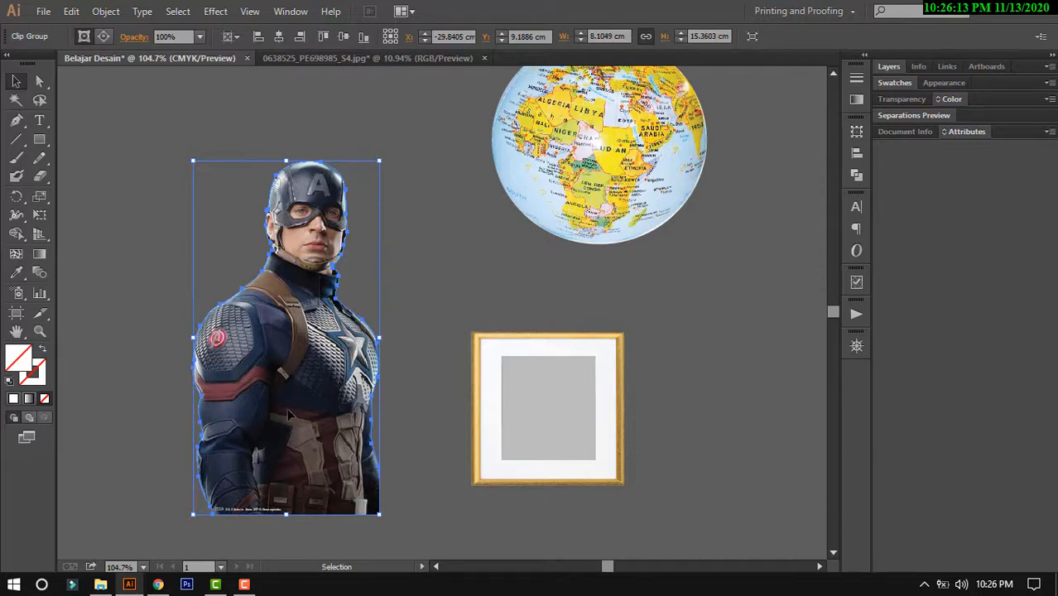
key("z")
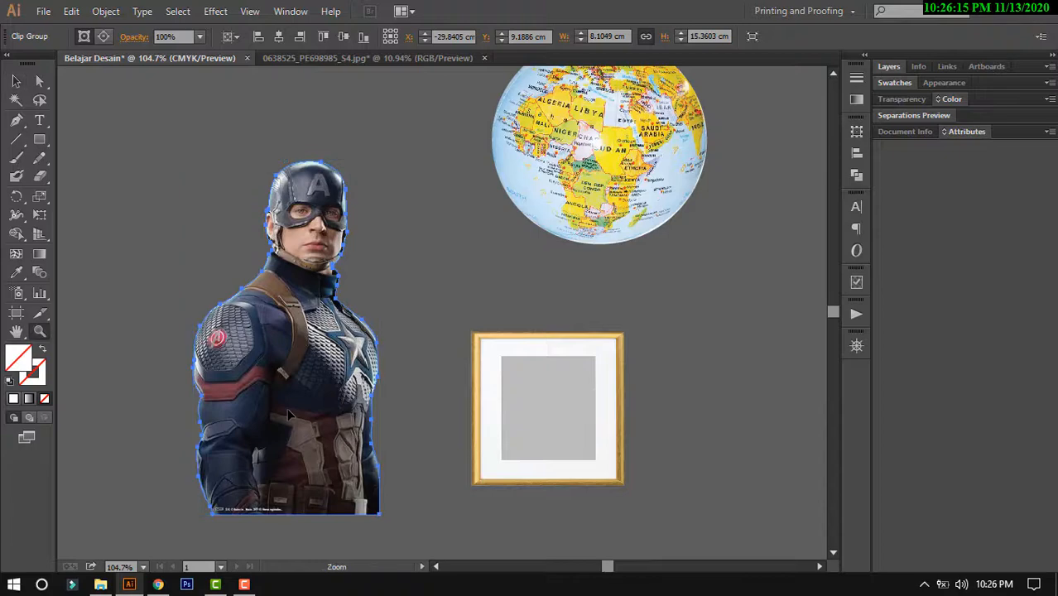
key("ctrl+1")
left_click_drag(362, 320, 356, 234)
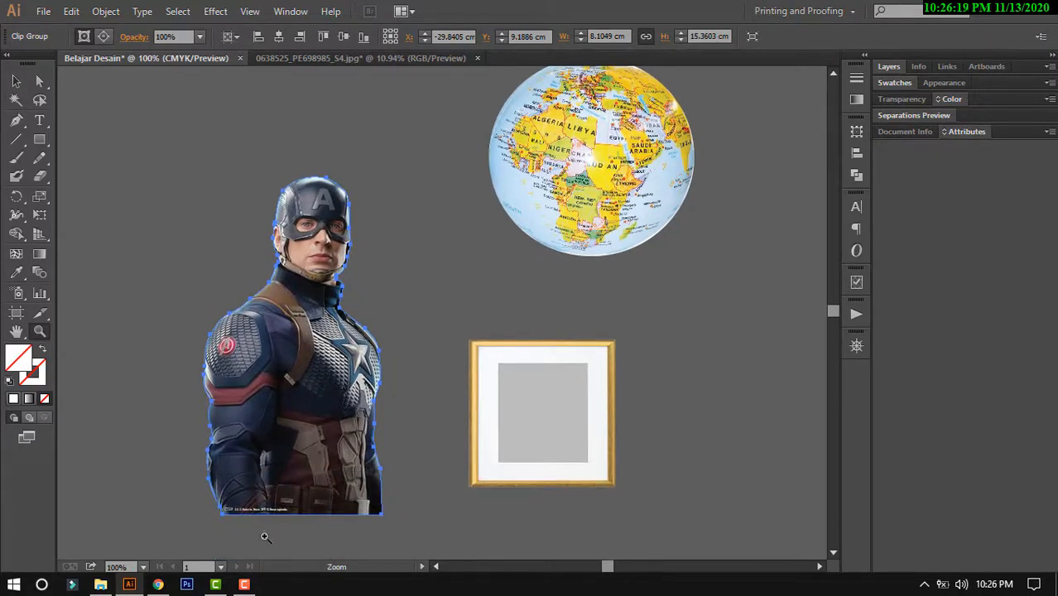
left_click(244, 586)
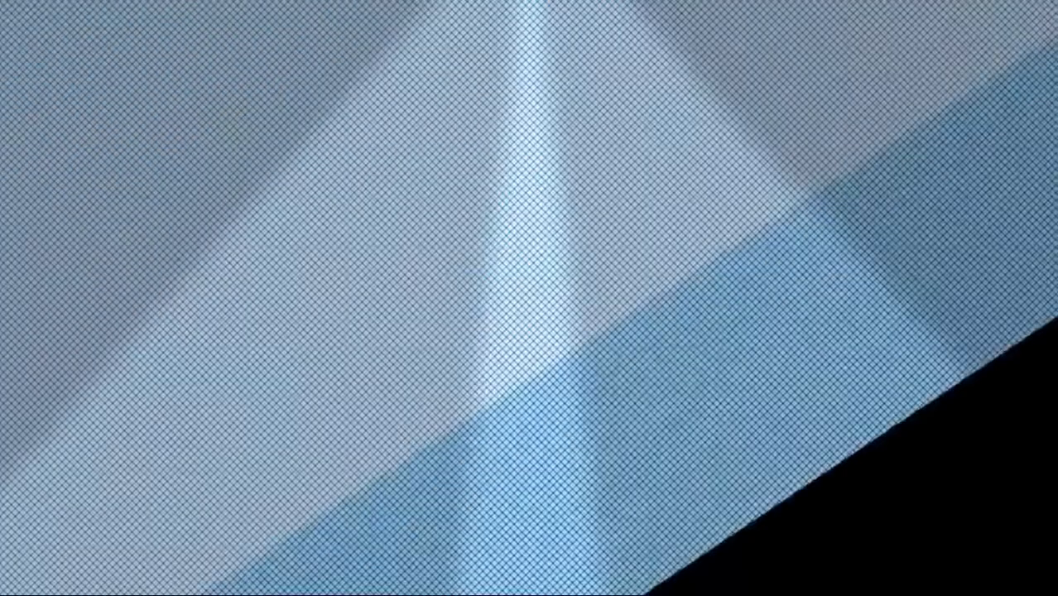